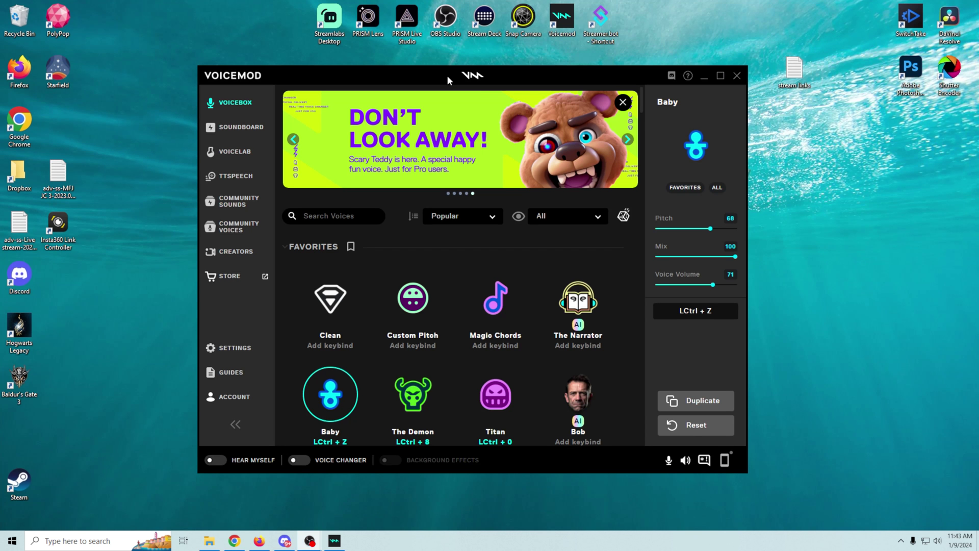
Browse the Voicebox's favorite, custom and full voice lists.
{"action": "left_click_drag", "start_coordinate": [447, 75], "coordinate": [468, 51]}
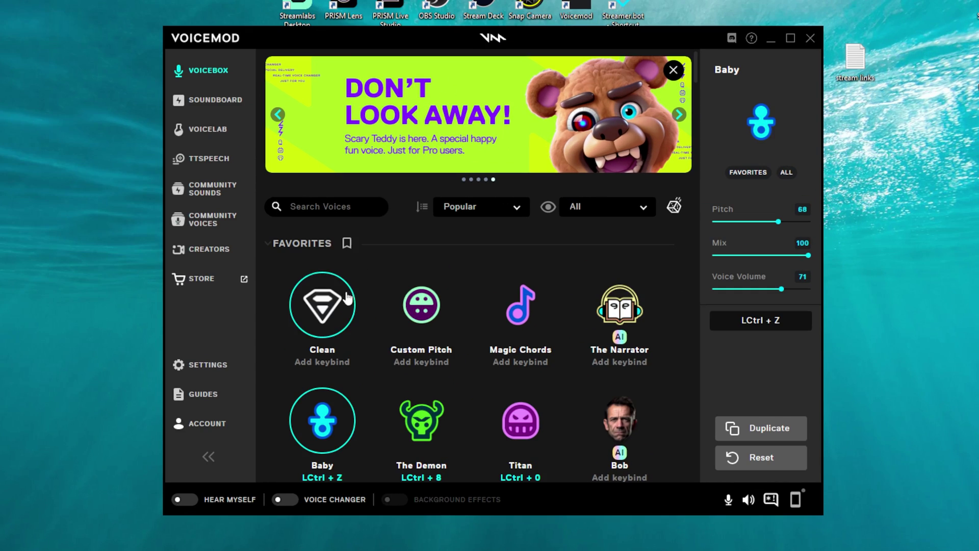
{"action": "scroll", "coordinate": [367, 270], "scroll_direction": "down", "scroll_amount": 1}
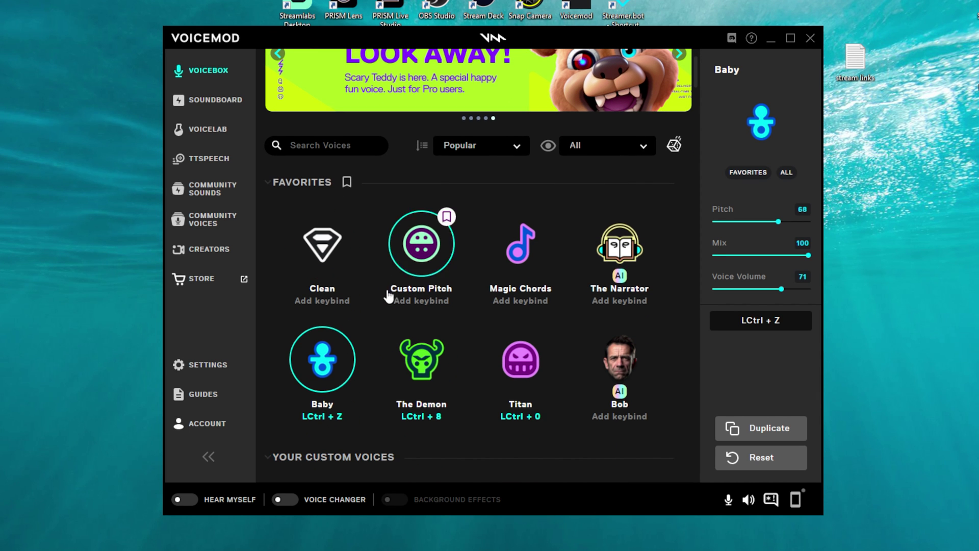
{"action": "scroll", "coordinate": [375, 393], "scroll_direction": "down", "scroll_amount": 5}
{"action": "scroll", "coordinate": [400, 376], "scroll_direction": "down", "scroll_amount": 4}
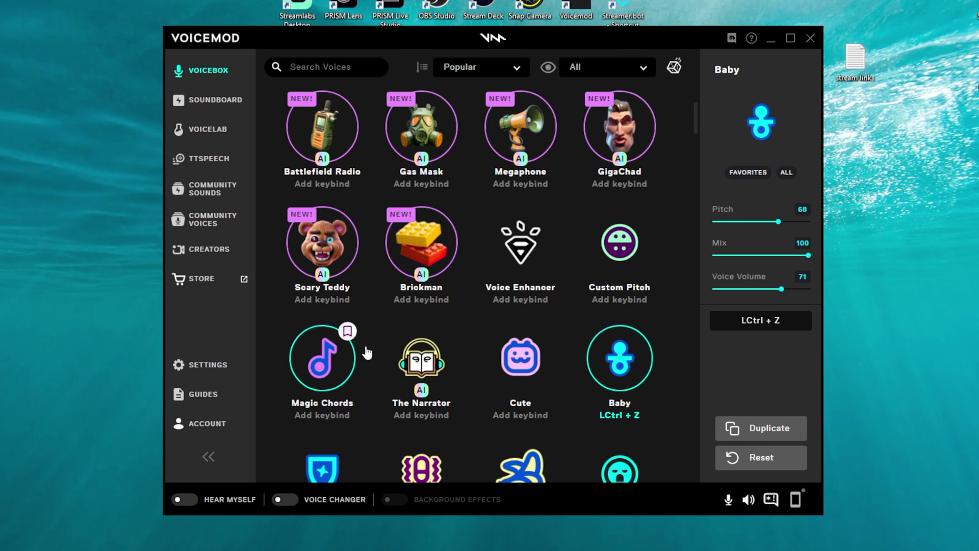
{"action": "scroll", "coordinate": [366, 352], "scroll_direction": "down", "scroll_amount": 17}
{"action": "scroll", "coordinate": [373, 367], "scroll_direction": "down", "scroll_amount": 4}
{"action": "scroll", "coordinate": [372, 367], "scroll_direction": "up", "scroll_amount": 12}
{"action": "scroll", "coordinate": [371, 366], "scroll_direction": "up", "scroll_amount": 12}
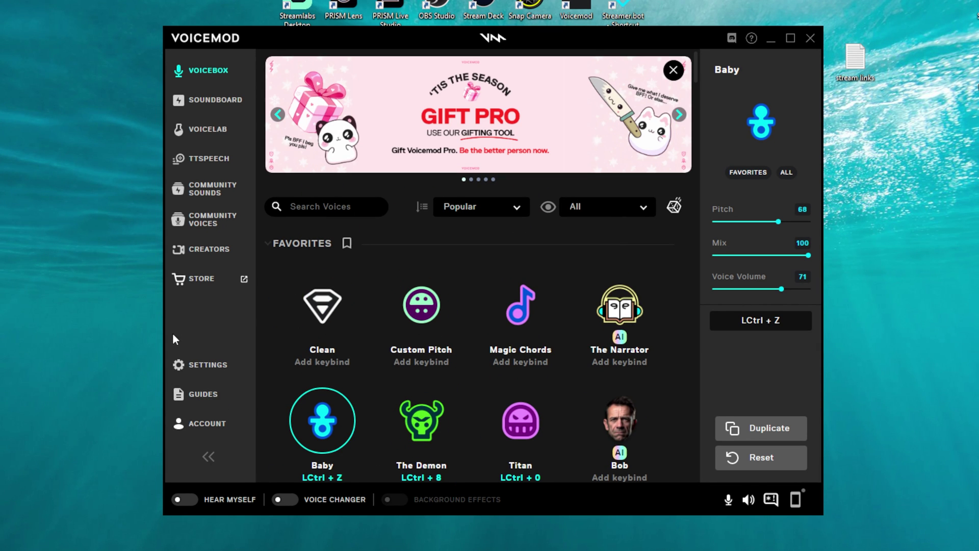
Review the audio settings, including the input and output devices, their volumes and the expanded advanced audio options.
{"action": "left_click", "coordinate": [193, 366]}
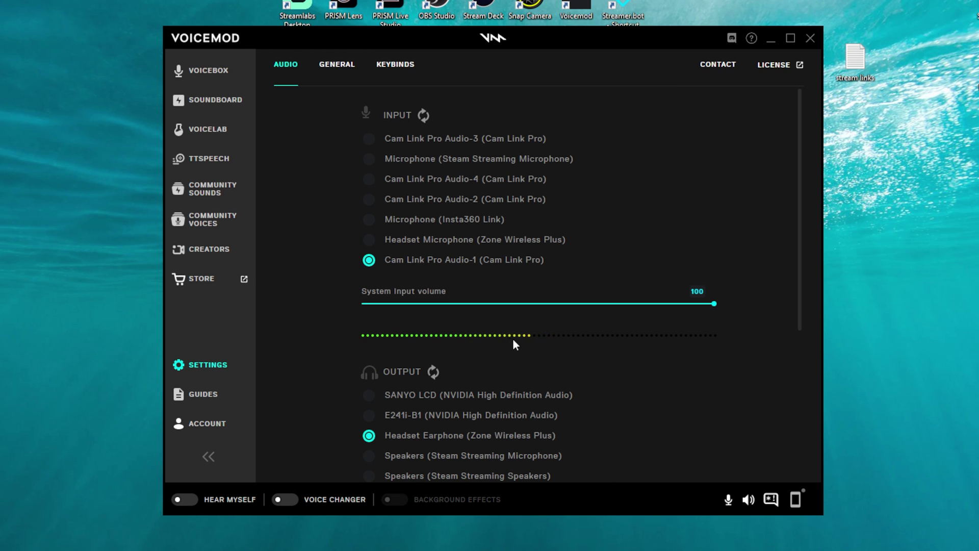
{"action": "scroll", "coordinate": [301, 351], "scroll_direction": "down", "scroll_amount": 3}
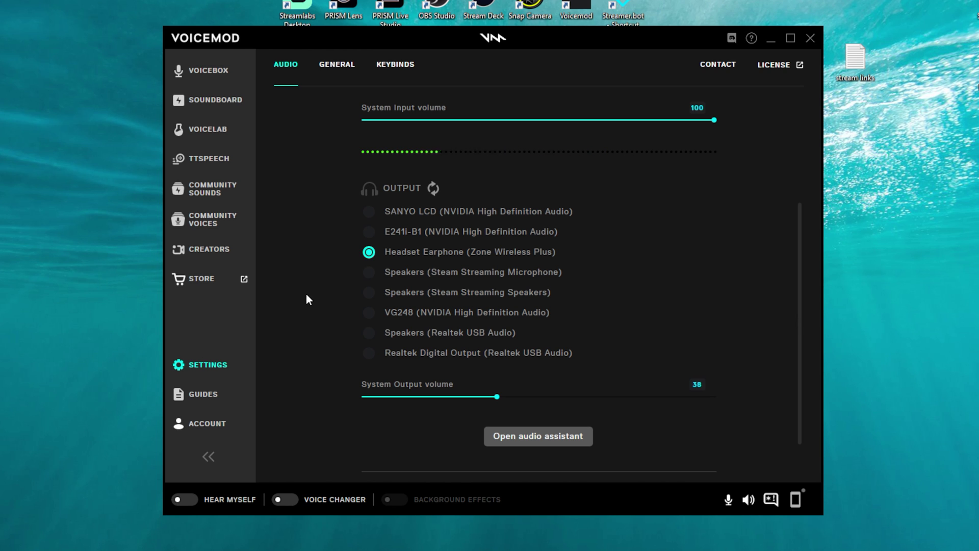
{"action": "scroll", "coordinate": [306, 296], "scroll_direction": "down", "scroll_amount": 1}
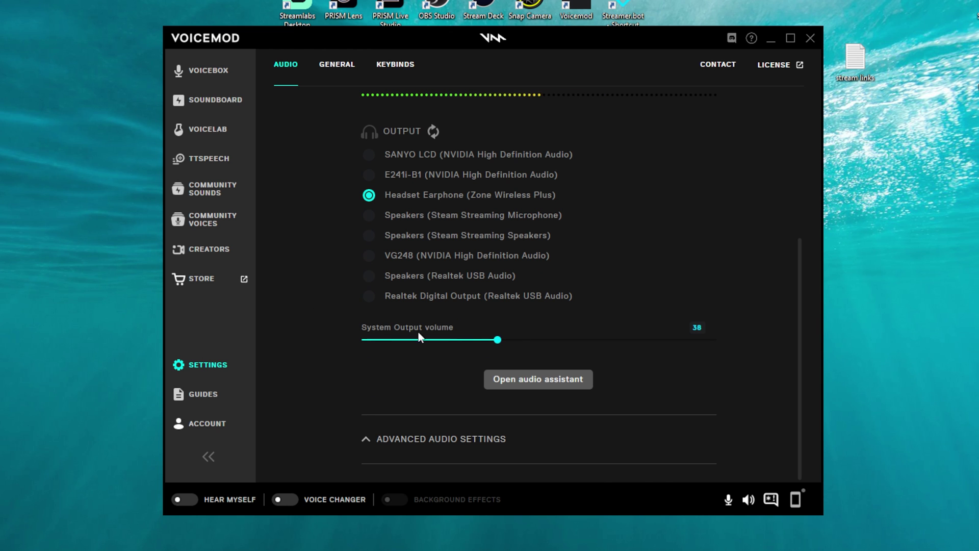
{"action": "left_click", "coordinate": [366, 439]}
{"action": "scroll", "coordinate": [337, 398], "scroll_direction": "down", "scroll_amount": 3}
{"action": "scroll", "coordinate": [335, 391], "scroll_direction": "down", "scroll_amount": 2}
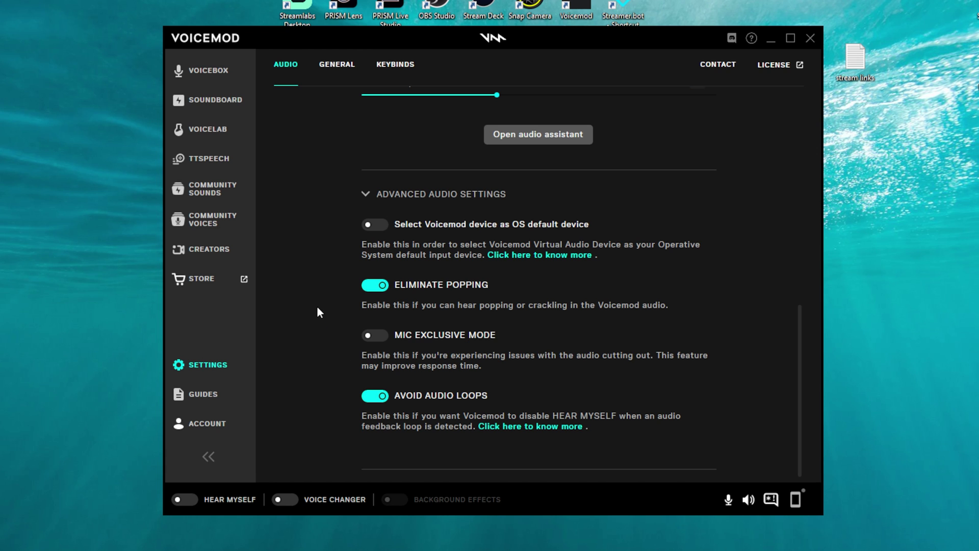
{"action": "scroll", "coordinate": [317, 308], "scroll_direction": "up", "scroll_amount": 7}
{"action": "scroll", "coordinate": [317, 305], "scroll_direction": "up", "scroll_amount": 2}
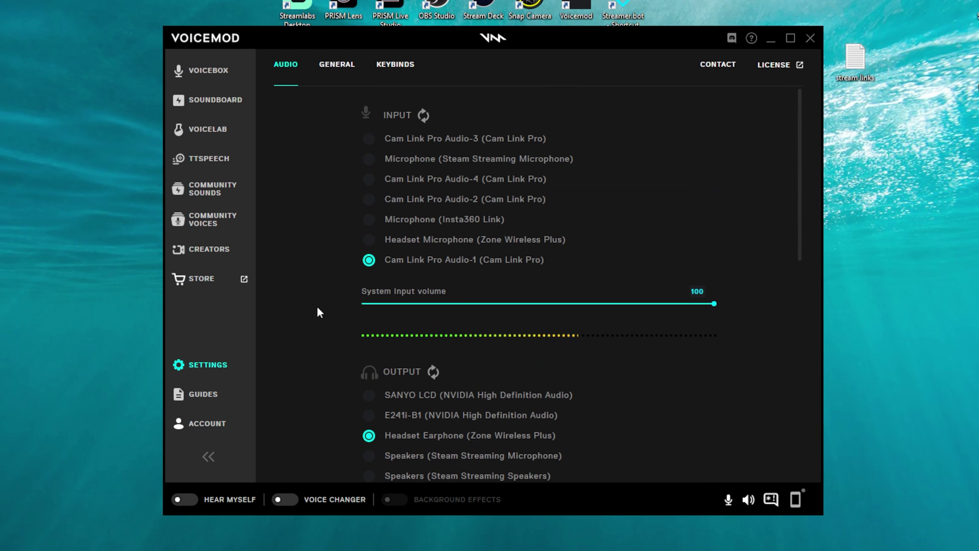
Review the general settings and the system keybinds, including the one that toggles the voice changer.
{"action": "left_click", "coordinate": [337, 64]}
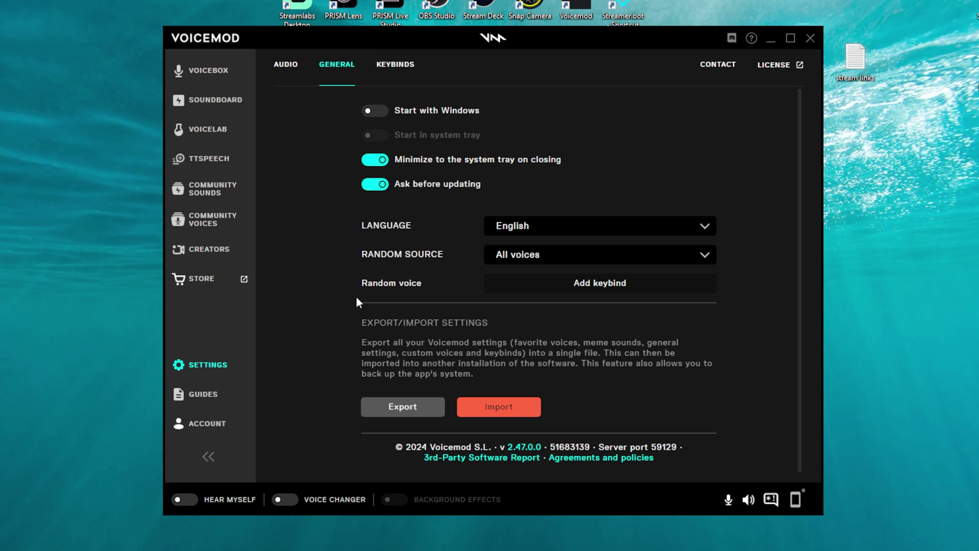
{"action": "left_click", "coordinate": [397, 65]}
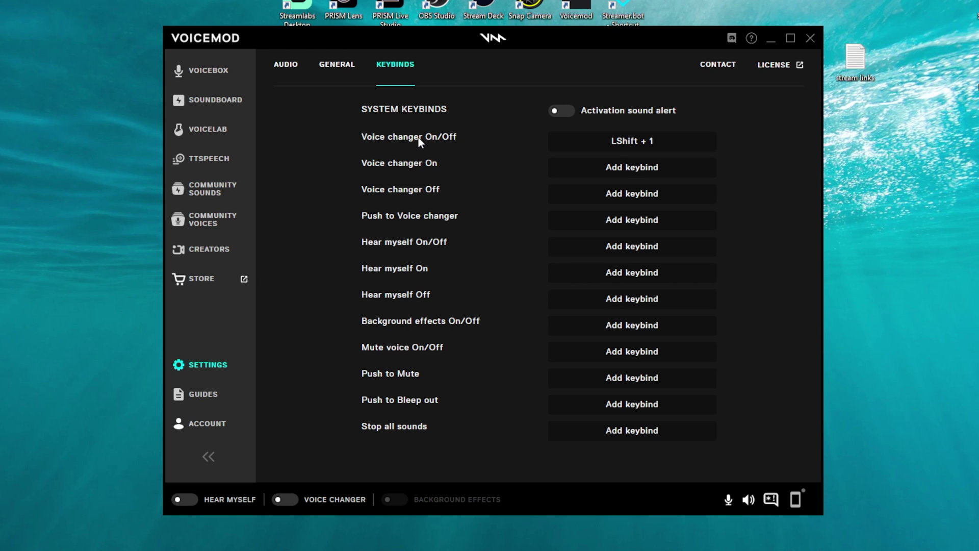
{"action": "mouse_move", "coordinate": [655, 151]}
Try the quick microphone, audio and messaging controls, and view the connection code for the Voicemod Controller app.
{"action": "left_click", "coordinate": [729, 499]}
{"action": "left_click", "coordinate": [730, 501]}
{"action": "left_click", "coordinate": [728, 503]}
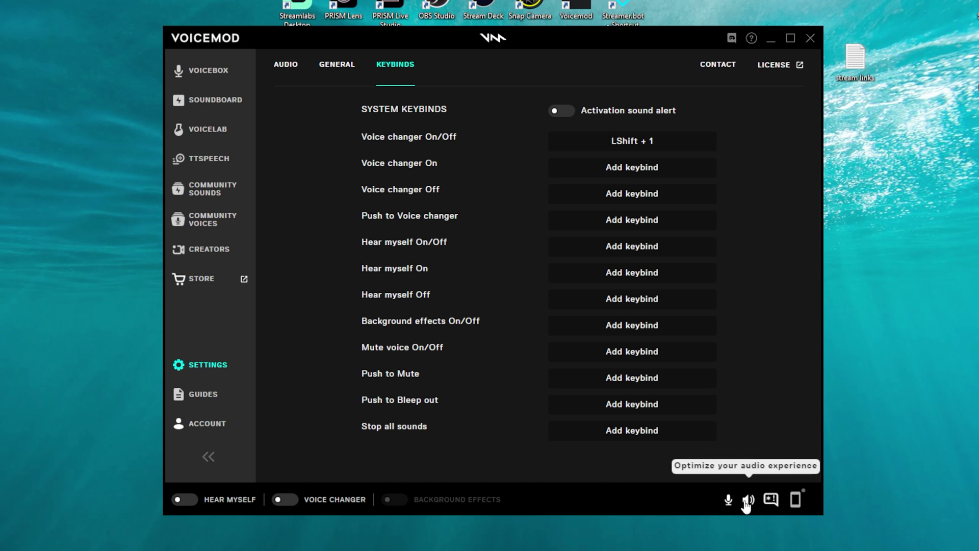
{"action": "left_click", "coordinate": [748, 503]}
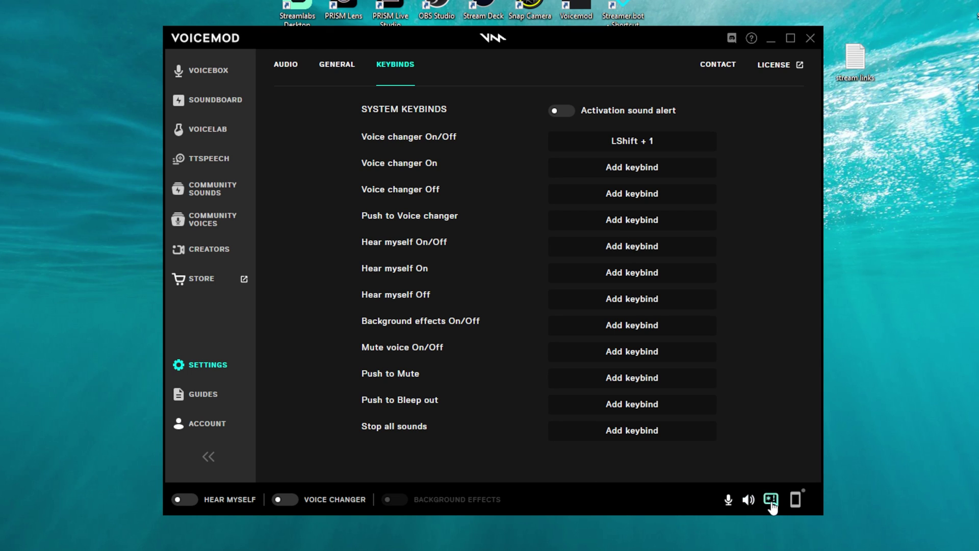
{"action": "left_click", "coordinate": [771, 500]}
{"action": "left_click", "coordinate": [771, 500]}
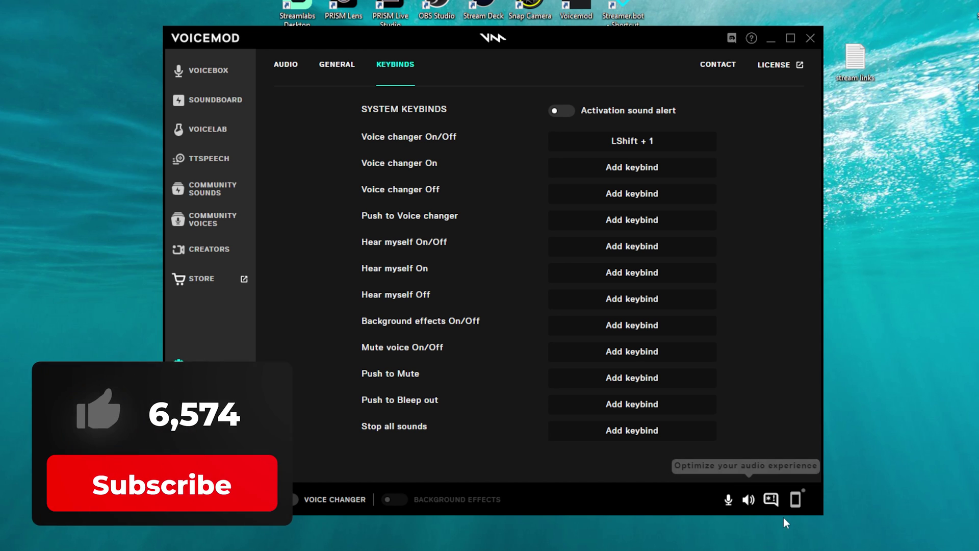
{"action": "left_click", "coordinate": [795, 501]}
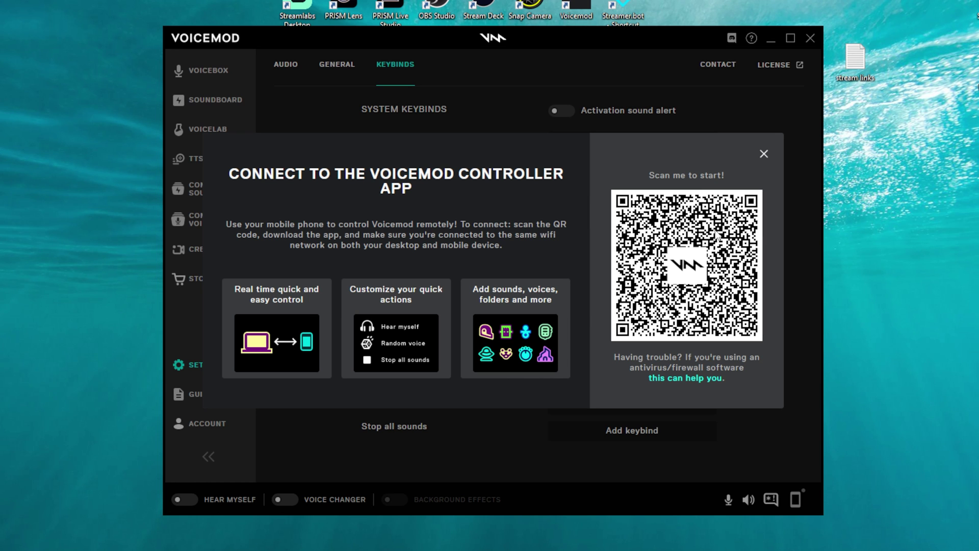
{"action": "left_click", "coordinate": [764, 156]}
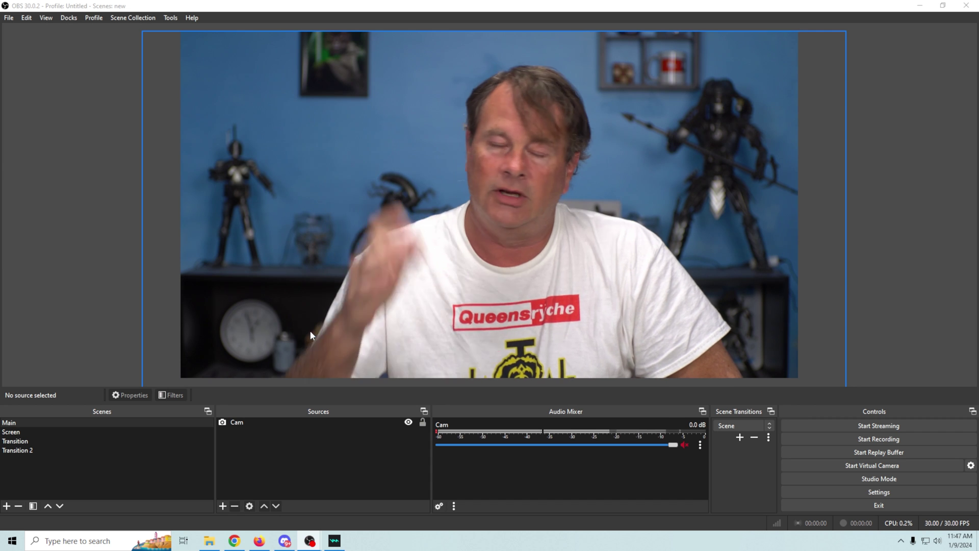
In OBS Studio, set the Cam source's custom audio device to Microphone (Voicemod Virtual Audio Device (WDM)).
{"action": "right_click", "coordinate": [248, 423]}
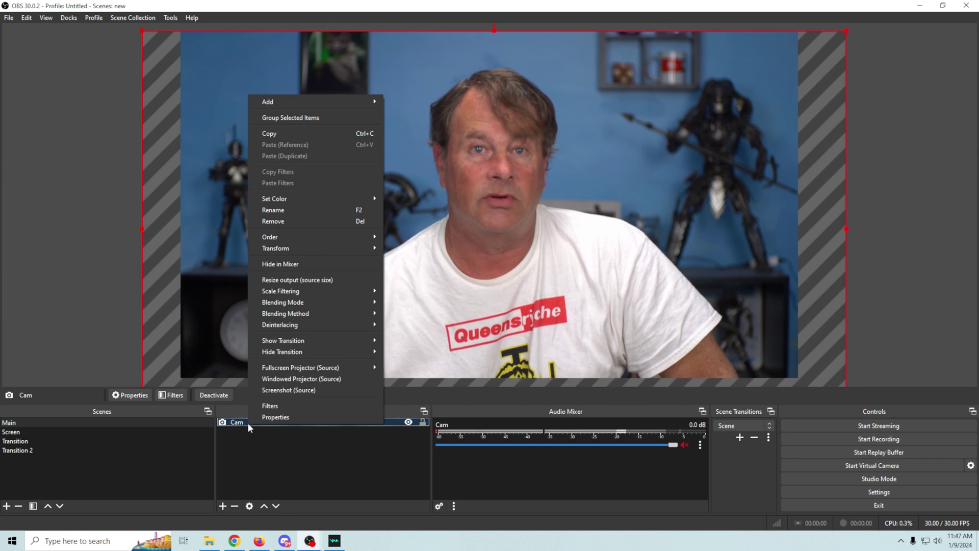
{"action": "left_click", "coordinate": [294, 417]}
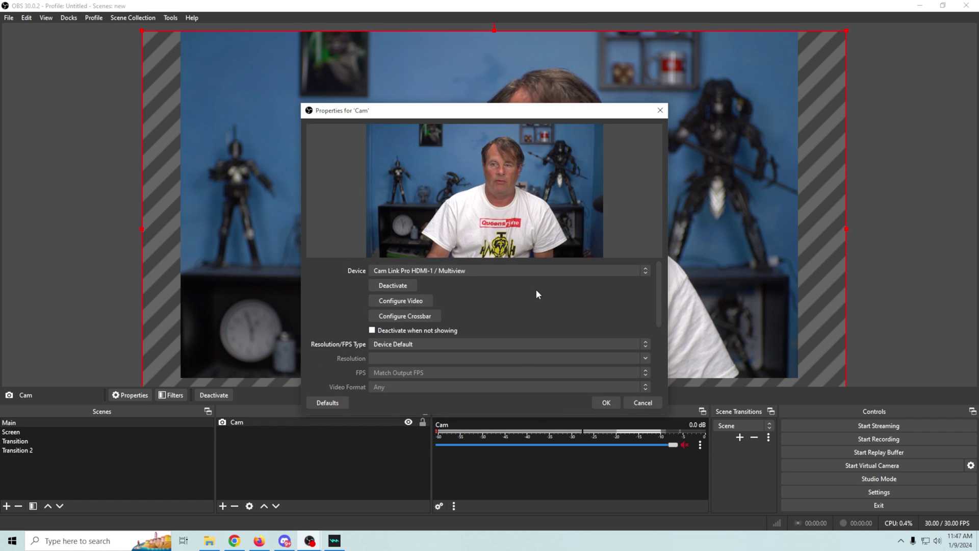
{"action": "scroll", "coordinate": [537, 289], "scroll_direction": "down", "scroll_amount": 5}
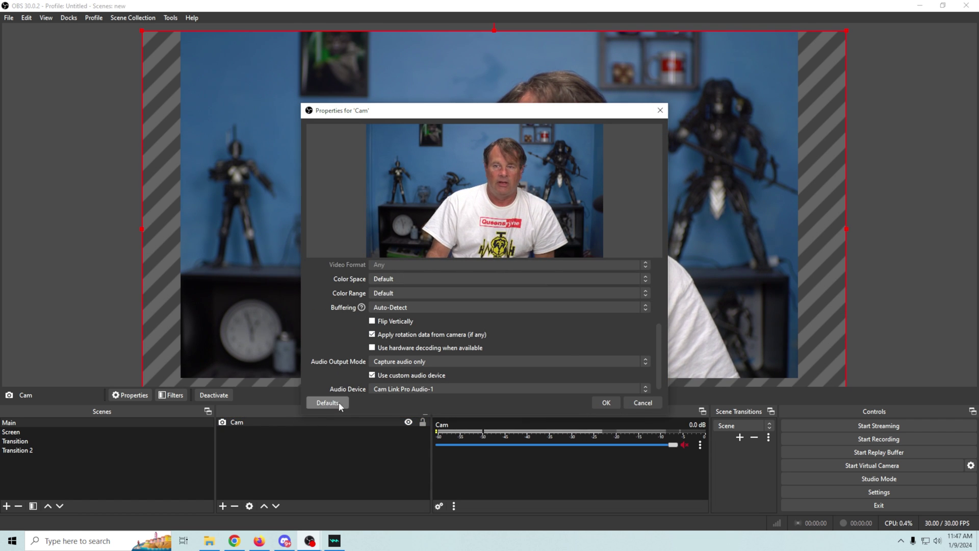
{"action": "left_click", "coordinate": [646, 389]}
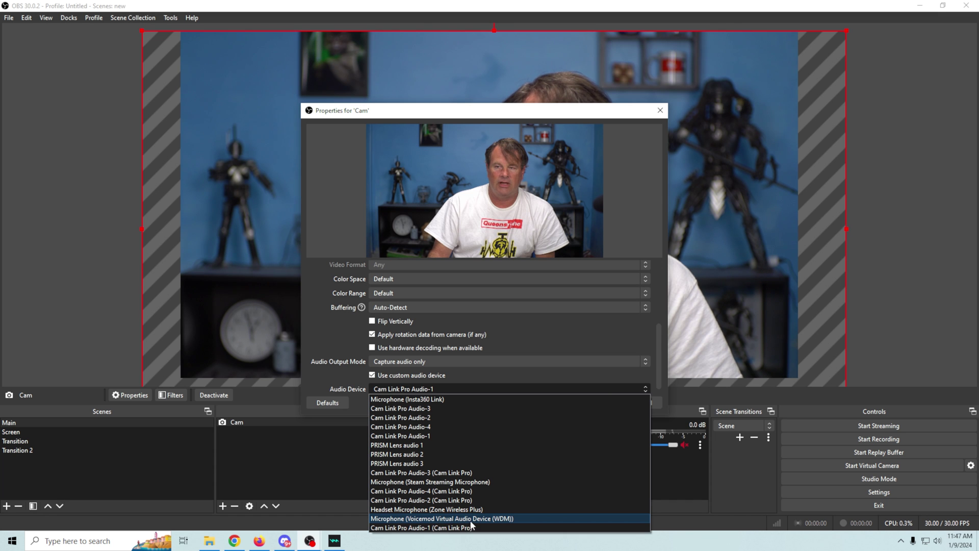
{"action": "left_click", "coordinate": [492, 518]}
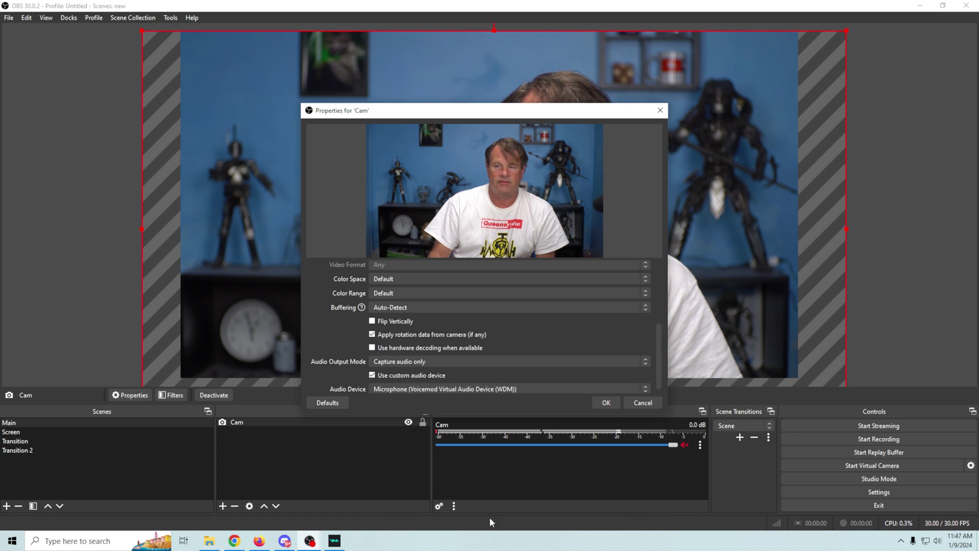
{"action": "left_click", "coordinate": [606, 403]}
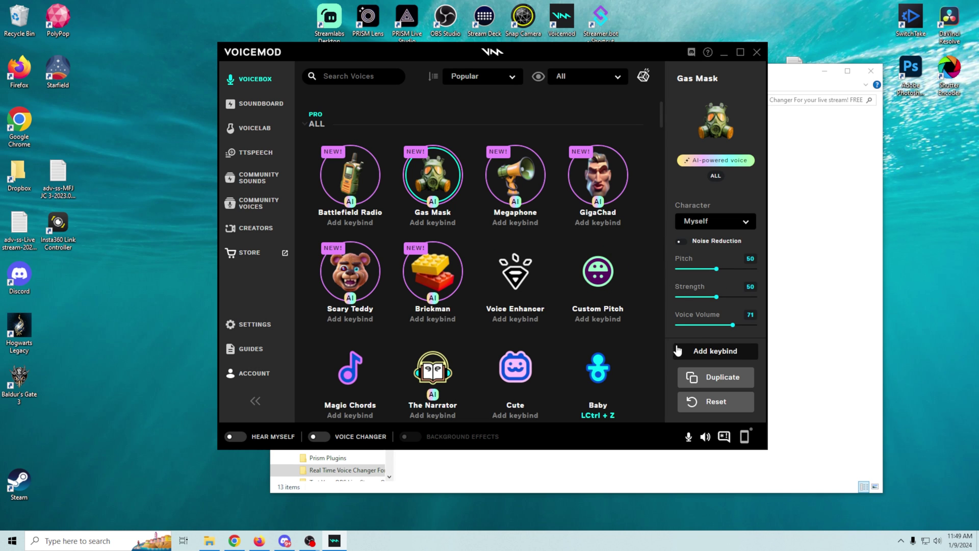
In Voicemod, select the Battlefield Radio voice and turn on Hear Myself and Voice Changer.
{"action": "left_click", "coordinate": [350, 175]}
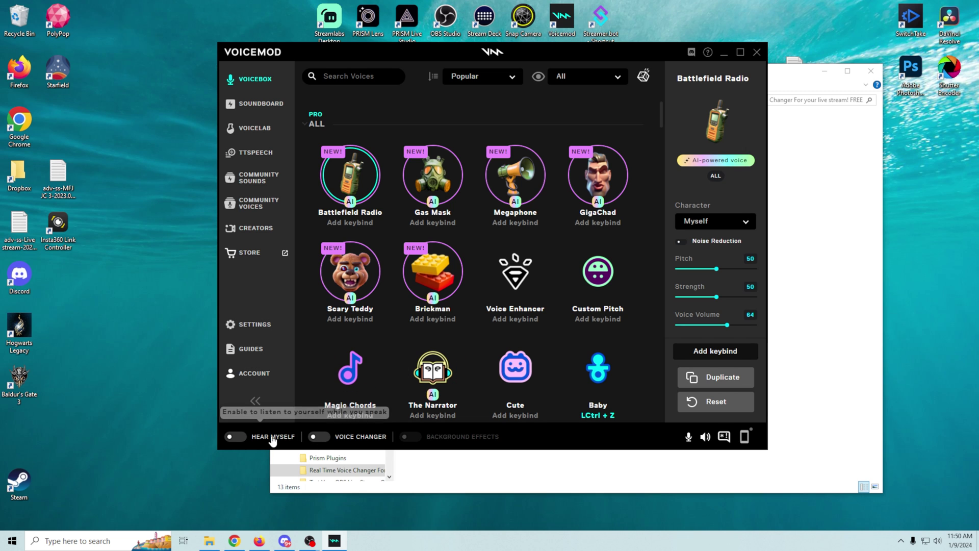
{"action": "left_click", "coordinate": [235, 437]}
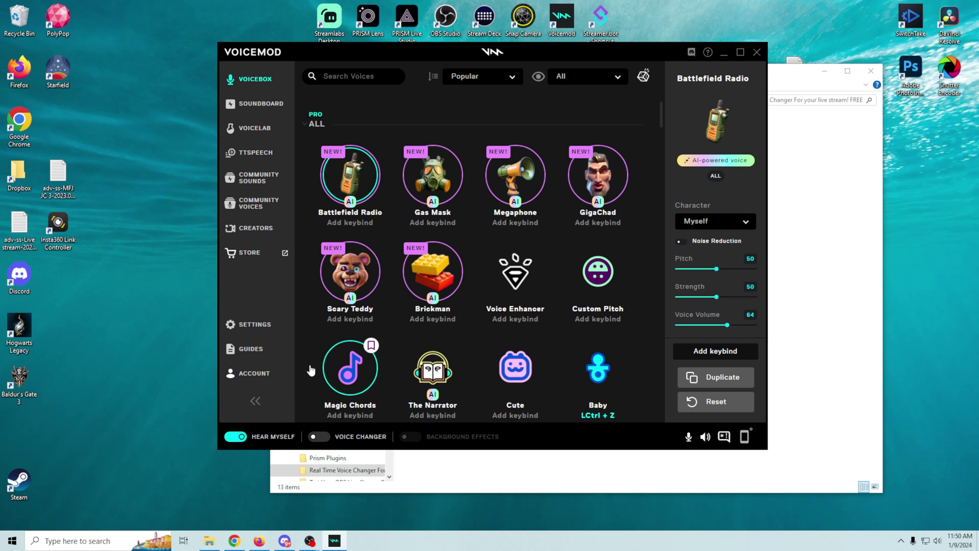
{"action": "left_click", "coordinate": [319, 437]}
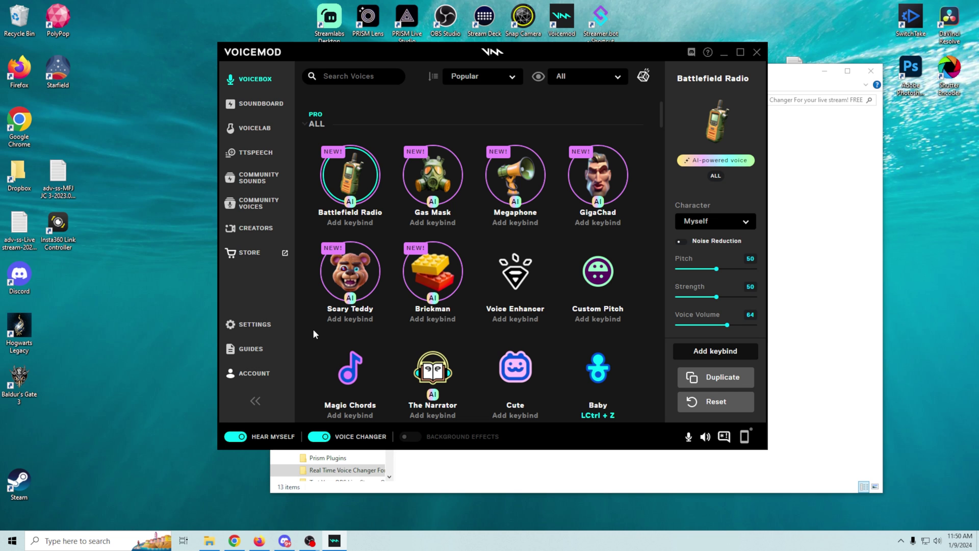
Try the Gas Mask voice and switch to the Megaphone voice.
{"action": "left_click", "coordinate": [433, 186]}
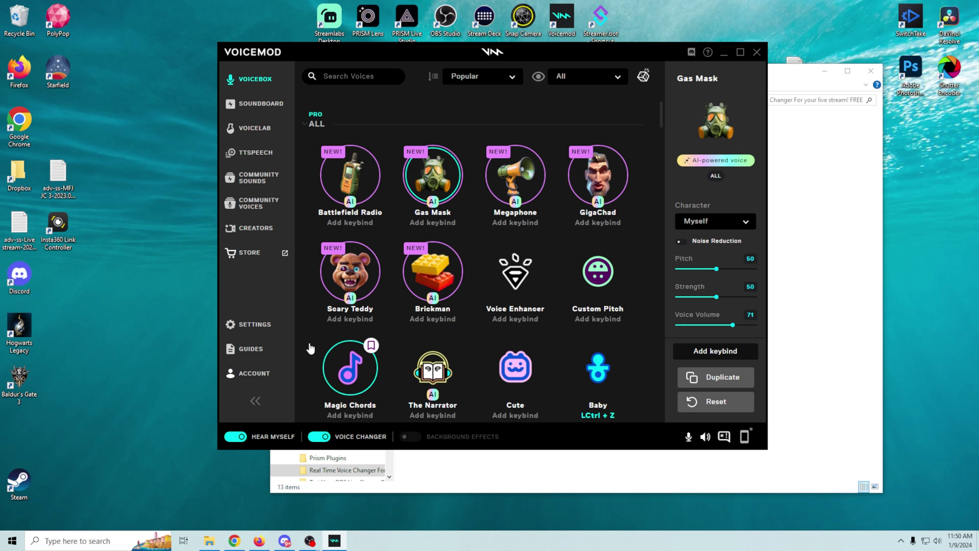
{"action": "left_click", "coordinate": [515, 178]}
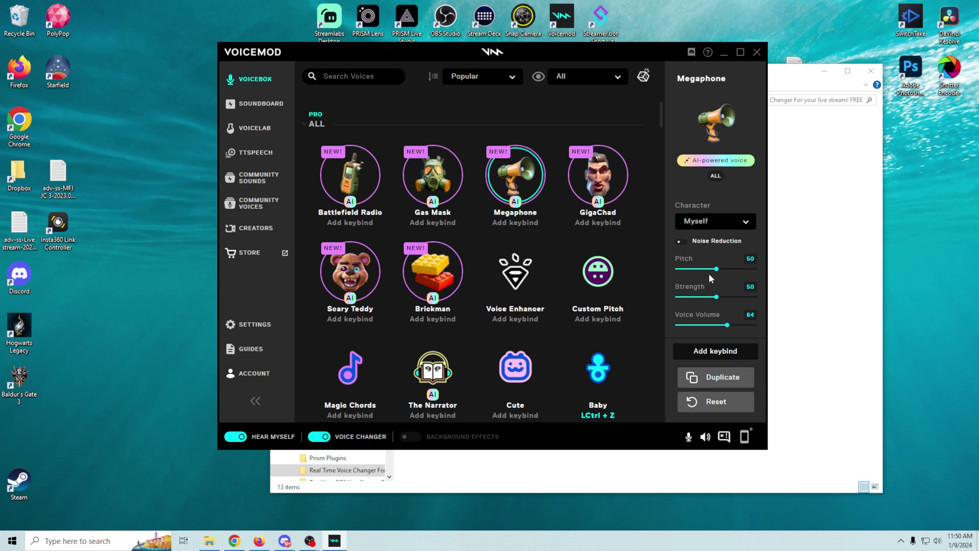
Try the Megaphone voice at pitch 7 with the Fox character, and at pitch 25 with the Tango character.
{"action": "left_click_drag", "start_coordinate": [717, 269], "coordinate": [684, 276]}
{"action": "left_click", "coordinate": [748, 227]}
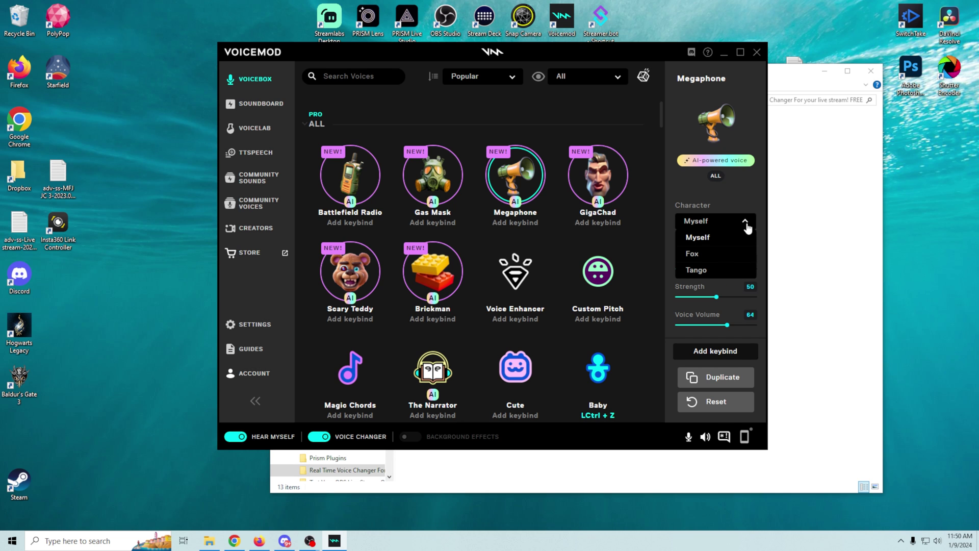
{"action": "left_click", "coordinate": [724, 257]}
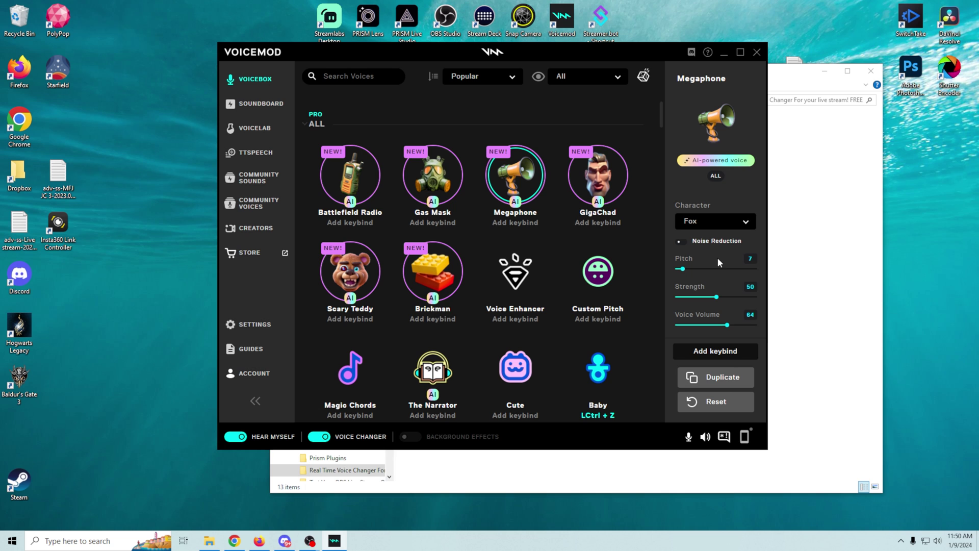
{"action": "left_click_drag", "start_coordinate": [683, 269], "coordinate": [724, 270]}
{"action": "left_click", "coordinate": [744, 222]}
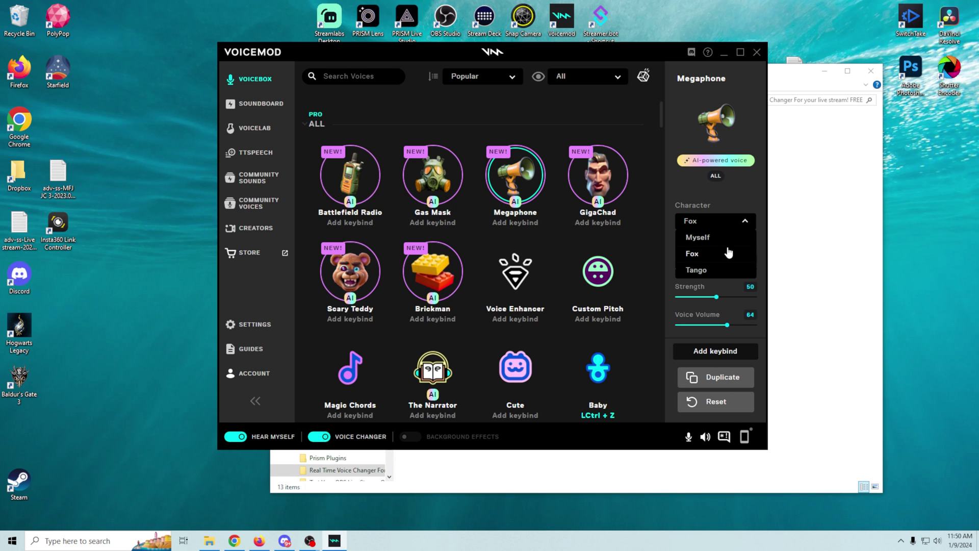
{"action": "left_click", "coordinate": [715, 268]}
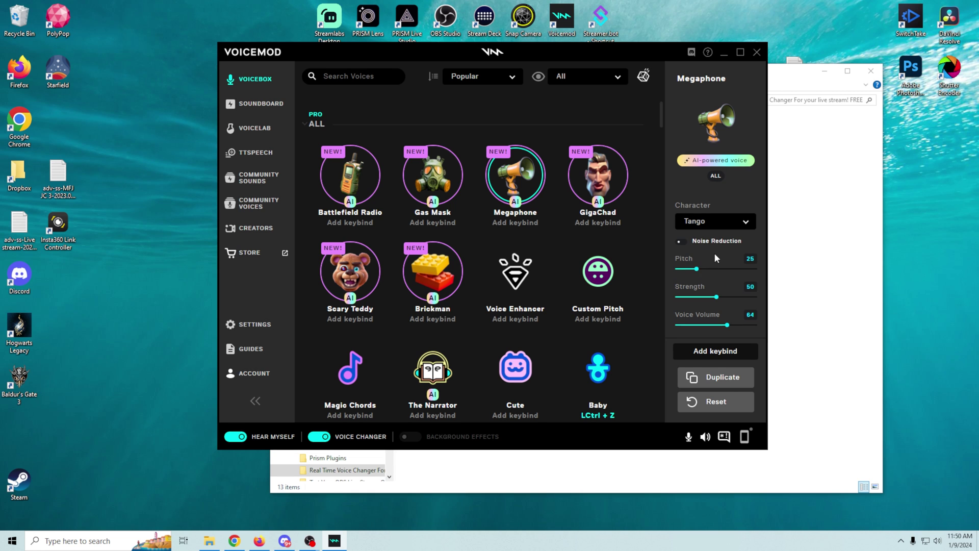
Set the Megaphone voice's pitch to 39 and its character to Myself.
{"action": "mouse_move", "coordinate": [697, 269]}
{"action": "left_mouse_down"}
{"action": "mouse_move", "coordinate": [732, 271]}
{"action": "mouse_move", "coordinate": [709, 272]}
{"action": "left_mouse_up"}
{"action": "left_click", "coordinate": [740, 221]}
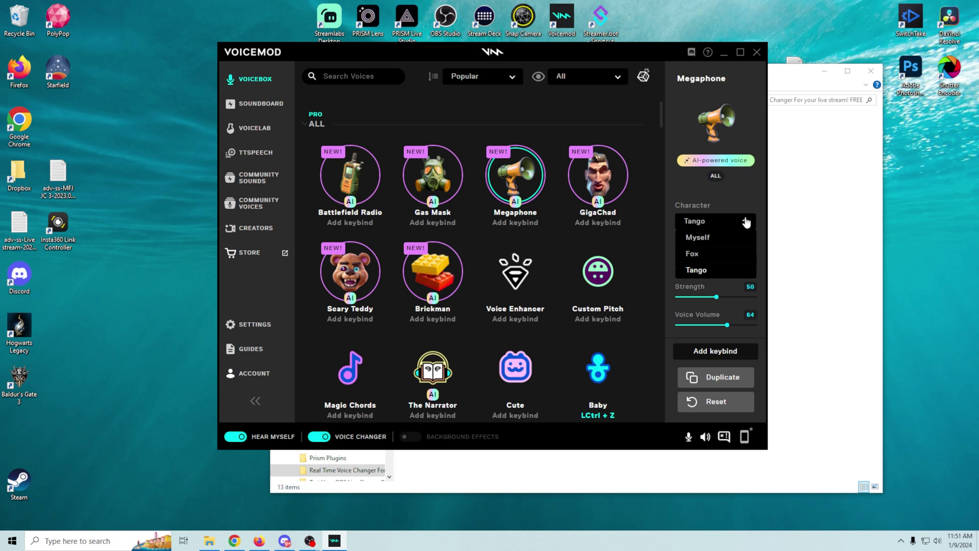
{"action": "left_click", "coordinate": [717, 239]}
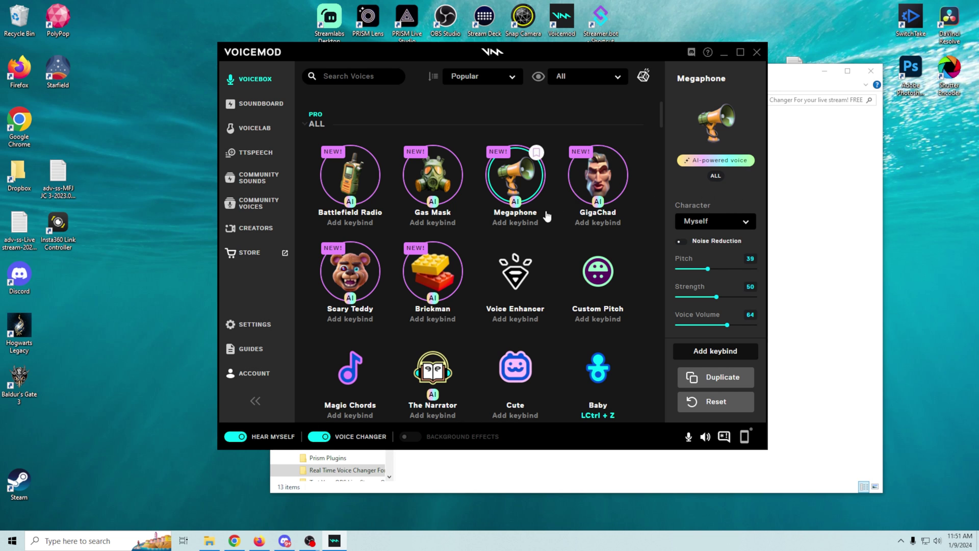
Select the Cute voice from the full voice list.
{"action": "scroll", "coordinate": [546, 220], "scroll_direction": "down", "scroll_amount": 2}
{"action": "left_click", "coordinate": [538, 247]}
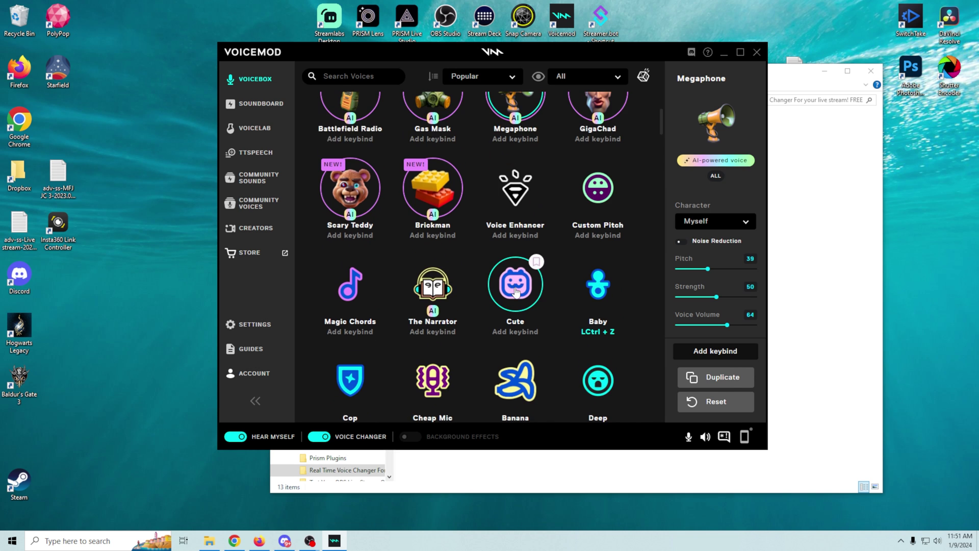
{"action": "scroll", "coordinate": [545, 237], "scroll_direction": "down", "scroll_amount": 2}
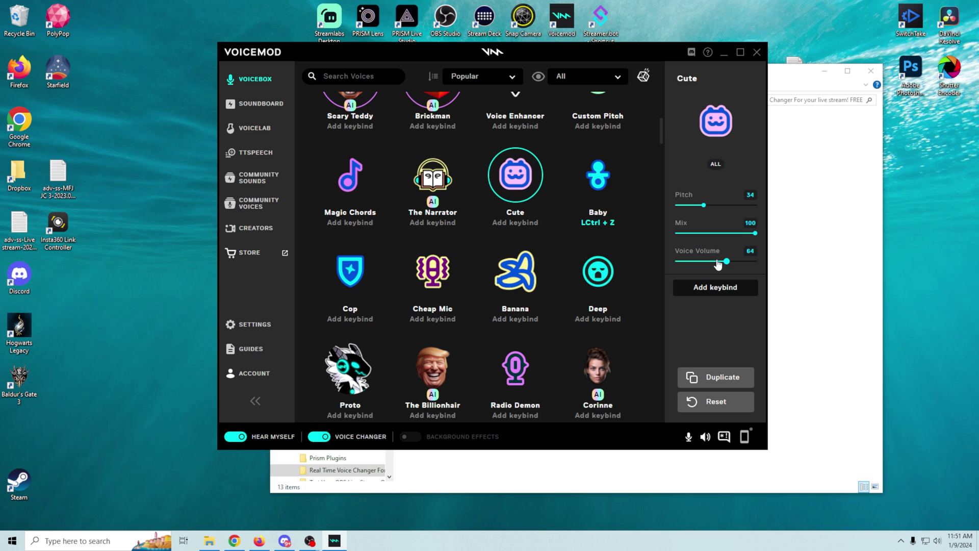
Look through the full voice list and select The Demon voice from the favorites.
{"action": "scroll", "coordinate": [536, 301], "scroll_direction": "down", "scroll_amount": 7}
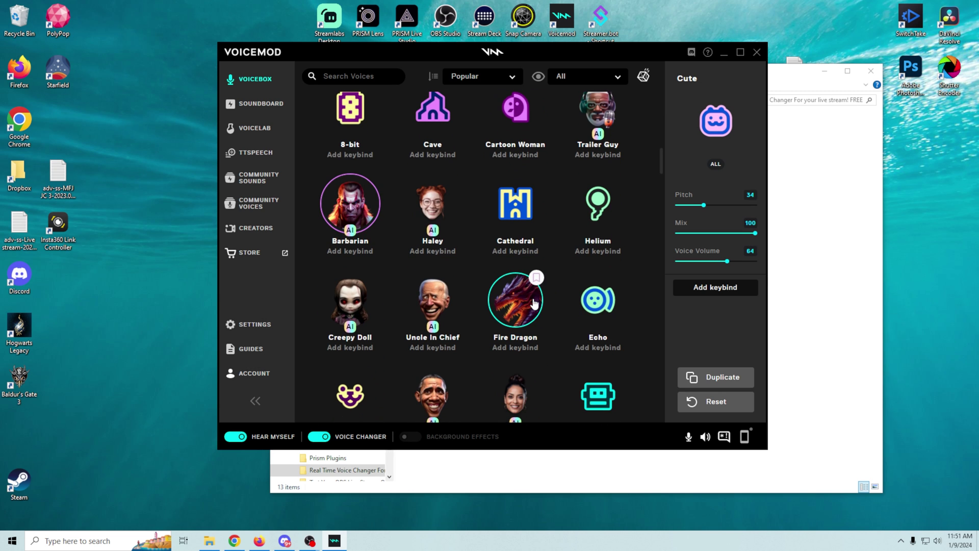
{"action": "scroll", "coordinate": [534, 303], "scroll_direction": "down", "scroll_amount": 3}
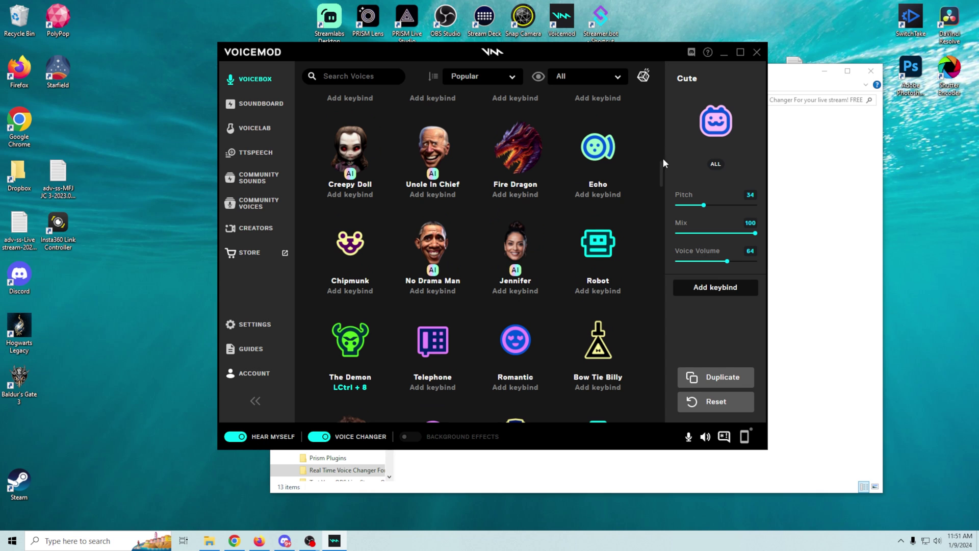
{"action": "left_click_drag", "start_coordinate": [661, 174], "coordinate": [666, 78]}
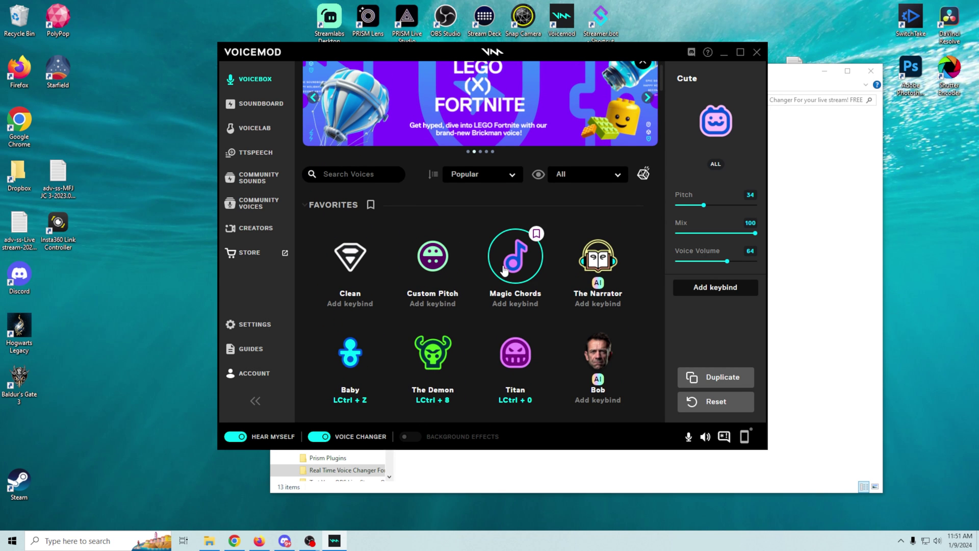
{"action": "left_click", "coordinate": [434, 353]}
{"action": "scroll", "coordinate": [467, 241], "scroll_direction": "down", "scroll_amount": 3}
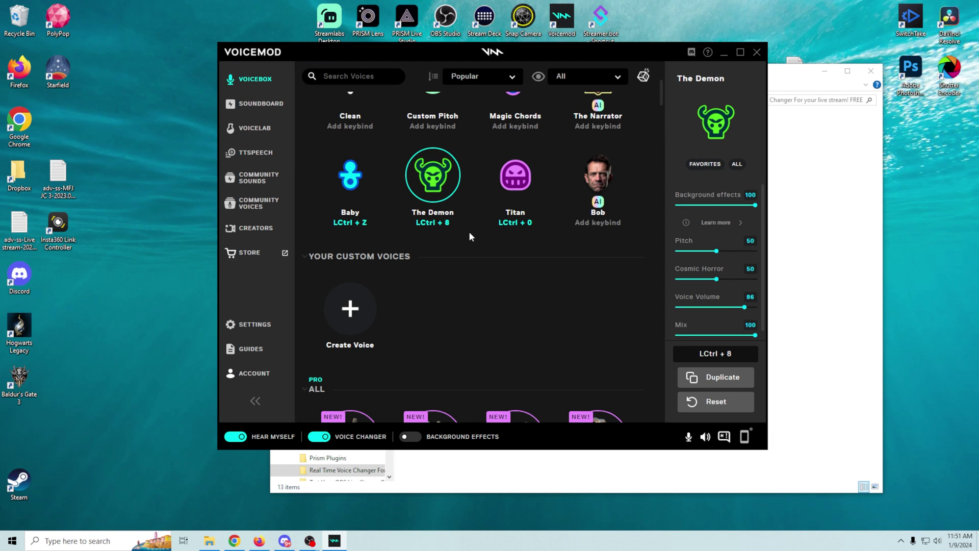
Try the favorite voices Titan and Baby, finishing with Voice Changer and Hear Myself turned off.
{"action": "key", "text": "ctrl+0"}
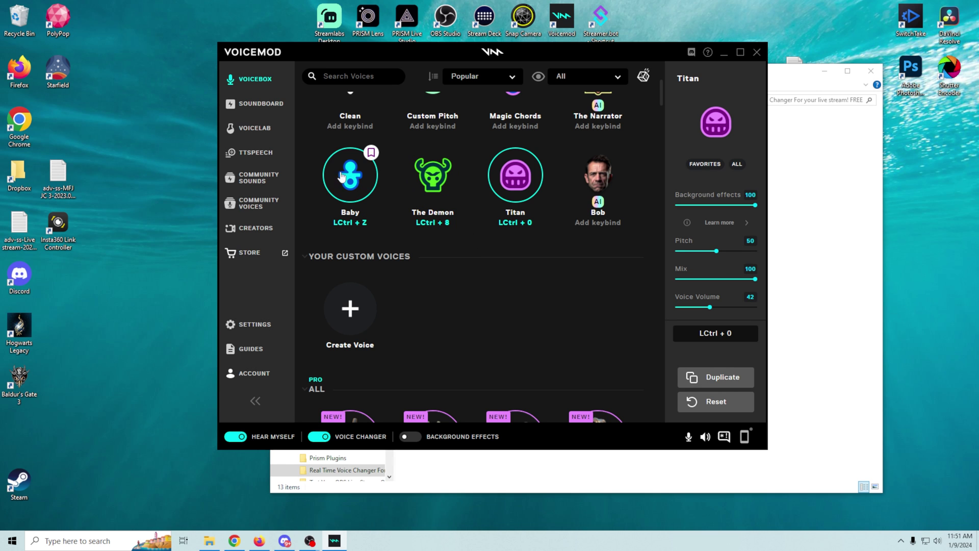
{"action": "left_click", "coordinate": [354, 183]}
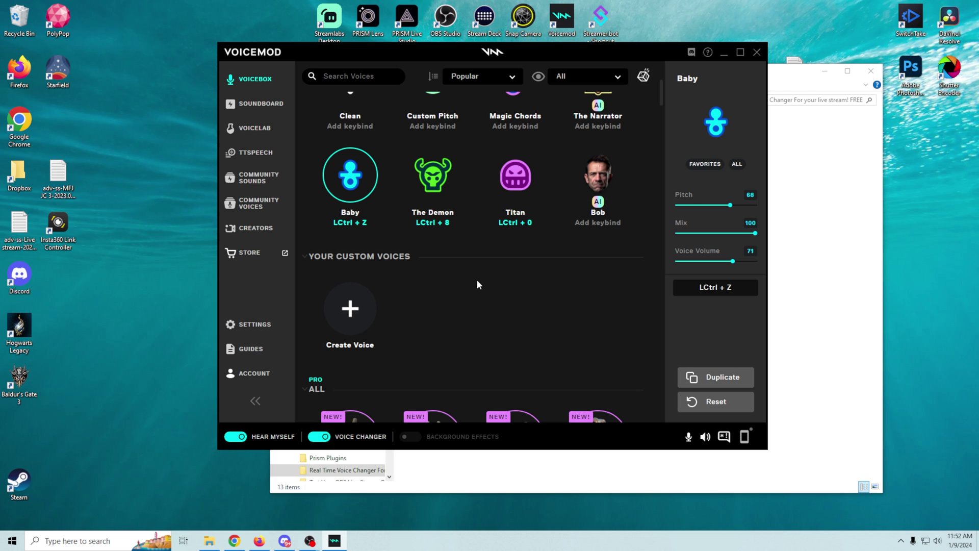
{"action": "scroll", "coordinate": [434, 332], "scroll_direction": "up", "scroll_amount": 4}
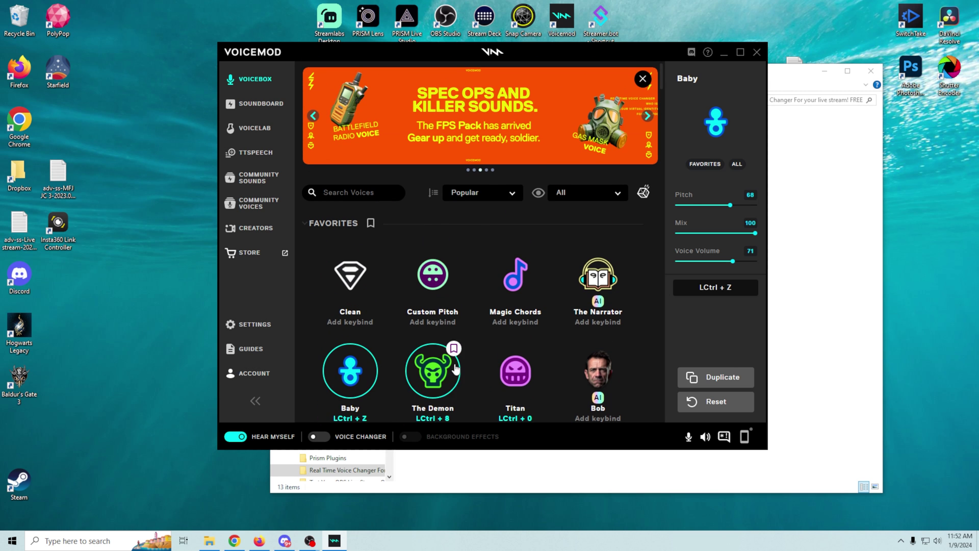
{"action": "key", "text": "ctrl+h"}
Try the Scary Teddy voice with Voice Changer and Hear Myself on, finishing with both turned off.
{"action": "scroll", "coordinate": [458, 347], "scroll_direction": "down", "scroll_amount": 8}
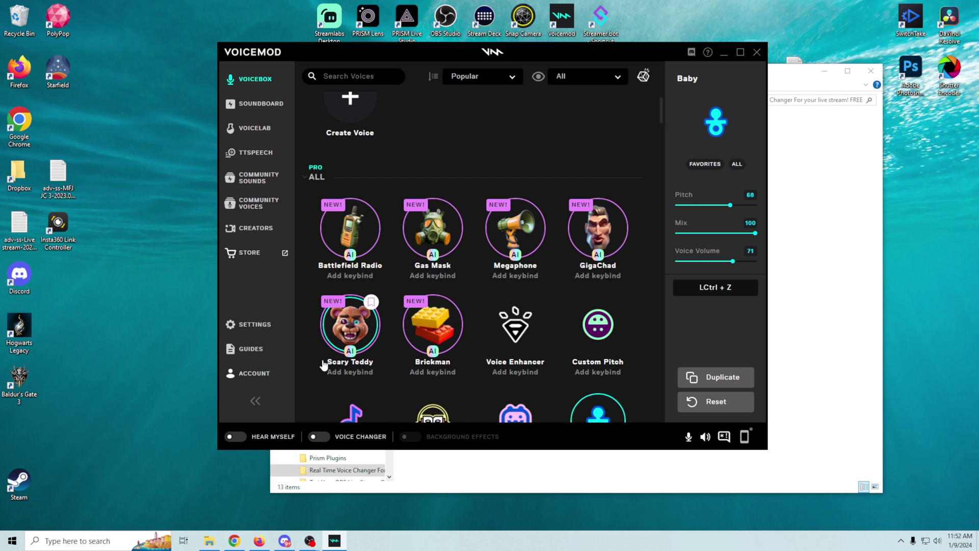
{"action": "scroll", "coordinate": [352, 349], "scroll_direction": "down", "scroll_amount": 1}
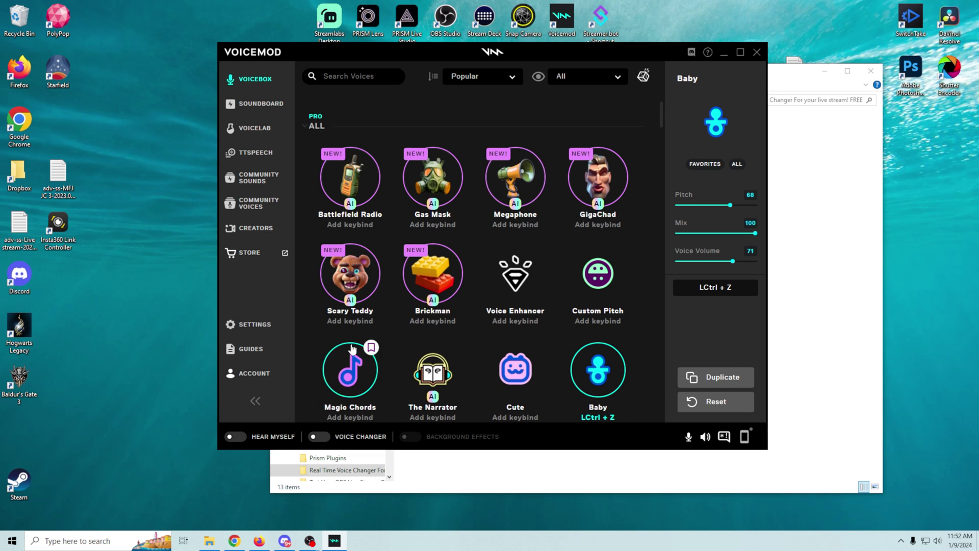
{"action": "left_click", "coordinate": [357, 285]}
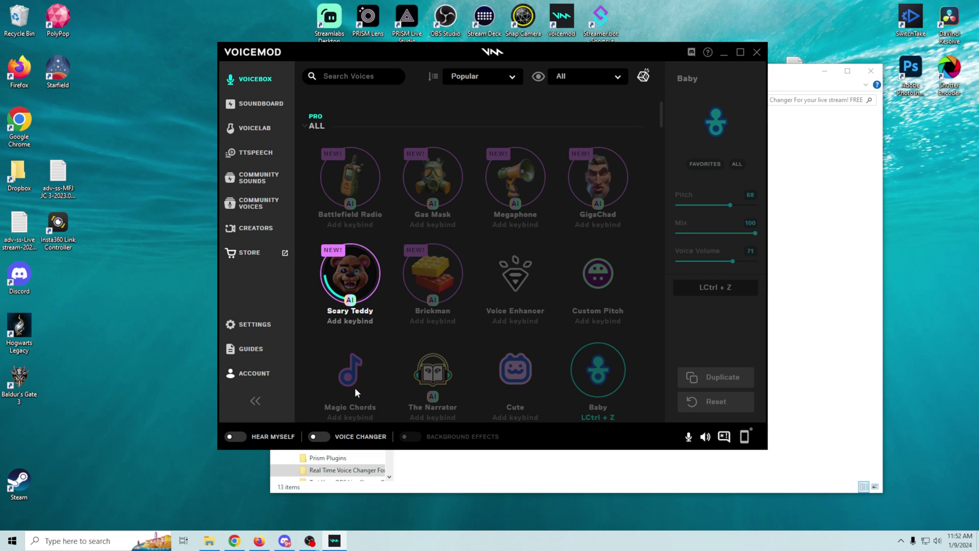
{"action": "left_click", "coordinate": [317, 436]}
{"action": "scroll", "coordinate": [418, 360], "scroll_direction": "down", "scroll_amount": 2}
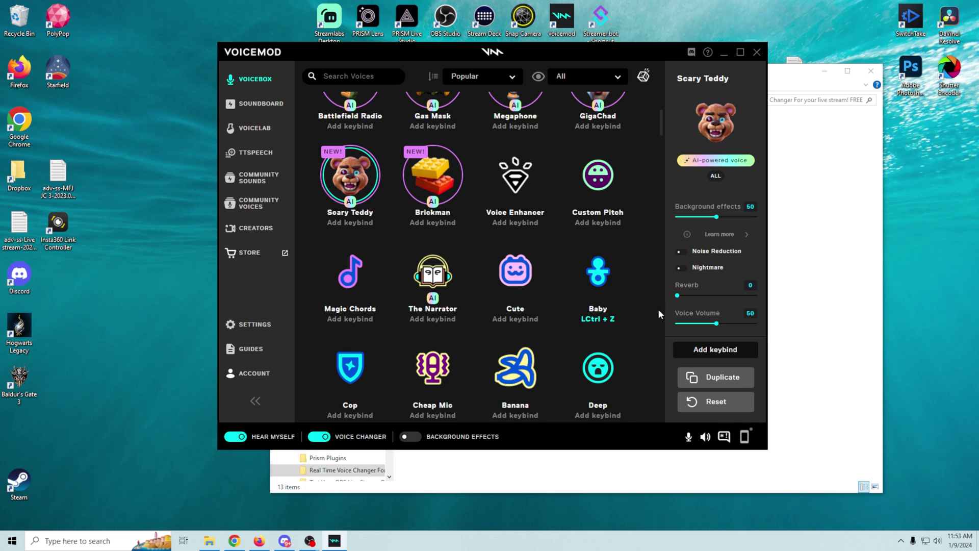
{"action": "key", "text": "ctrl+shift+alt+v"}
Open the Soundboard and look through the complete list of available soundboard packs.
{"action": "left_click", "coordinate": [260, 106]}
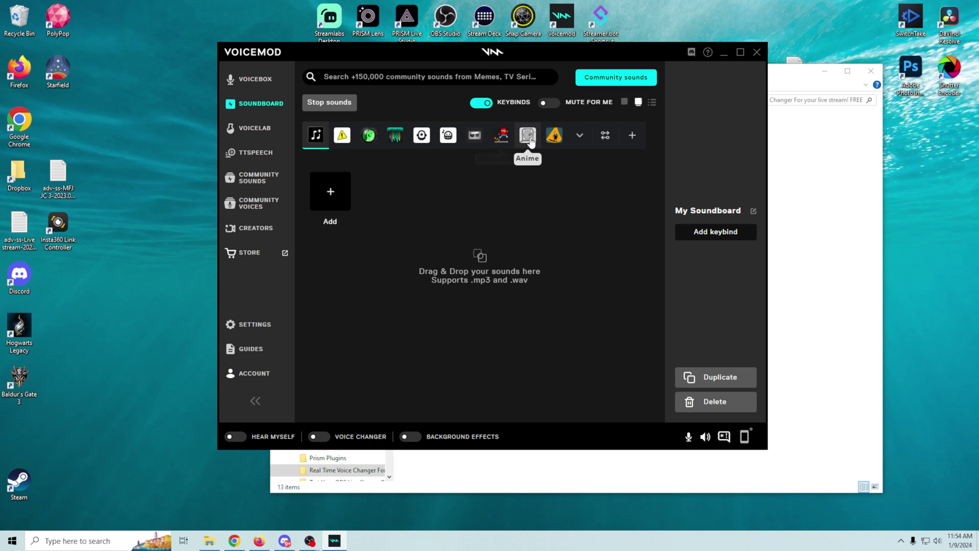
{"action": "left_click", "coordinate": [579, 137]}
{"action": "scroll", "coordinate": [490, 225], "scroll_direction": "down", "scroll_amount": 5}
{"action": "scroll", "coordinate": [454, 260], "scroll_direction": "down", "scroll_amount": 5}
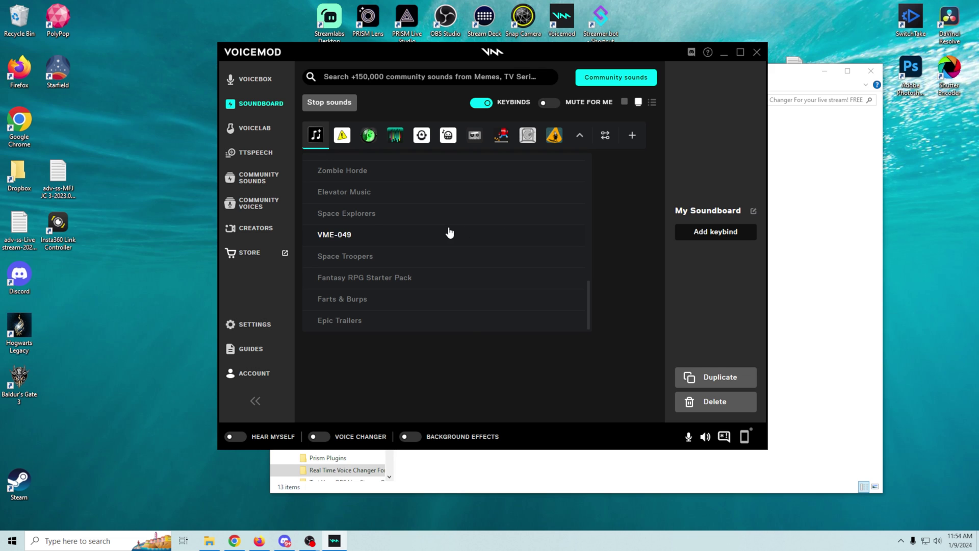
{"action": "left_click", "coordinate": [618, 224]}
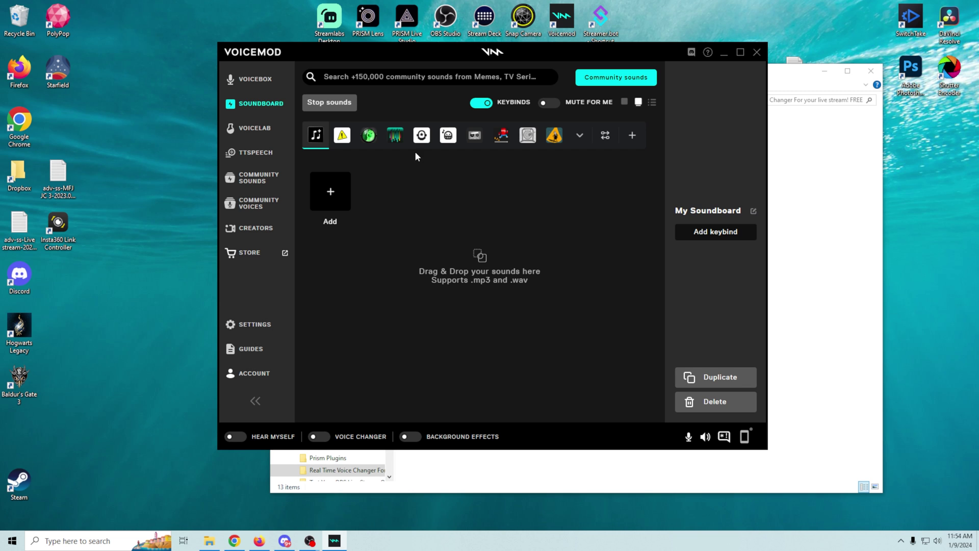
Play the Laser, Punch, Enemy Death and Boss Laugh sounds from the Retro Games soundboard.
{"action": "left_click", "coordinate": [503, 137]}
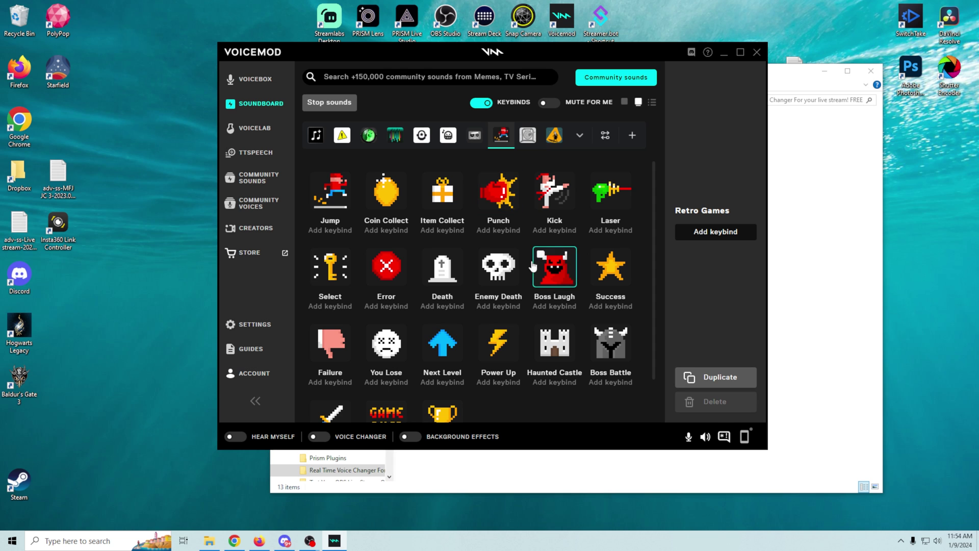
{"action": "left_click", "coordinate": [612, 203]}
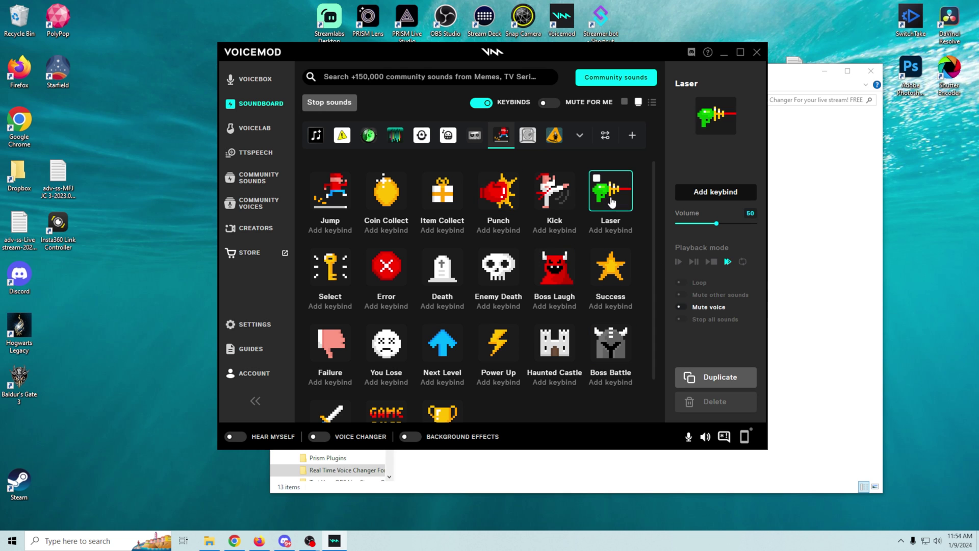
{"action": "left_click", "coordinate": [496, 200]}
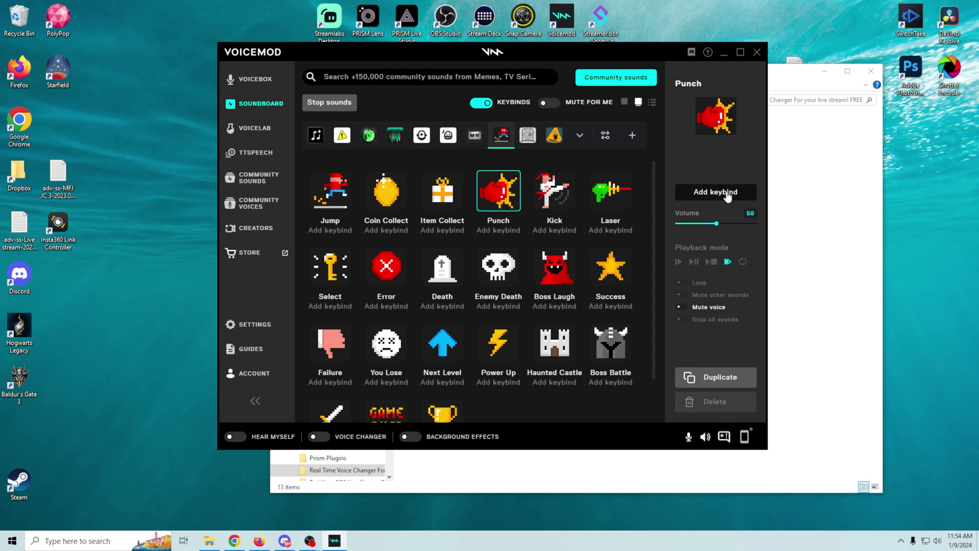
{"action": "left_click", "coordinate": [500, 268]}
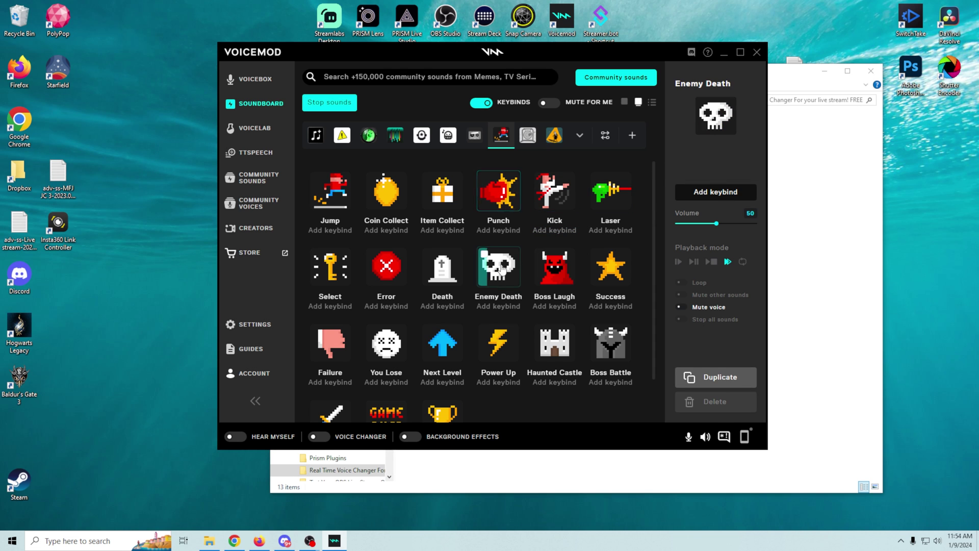
{"action": "left_click", "coordinate": [555, 284]}
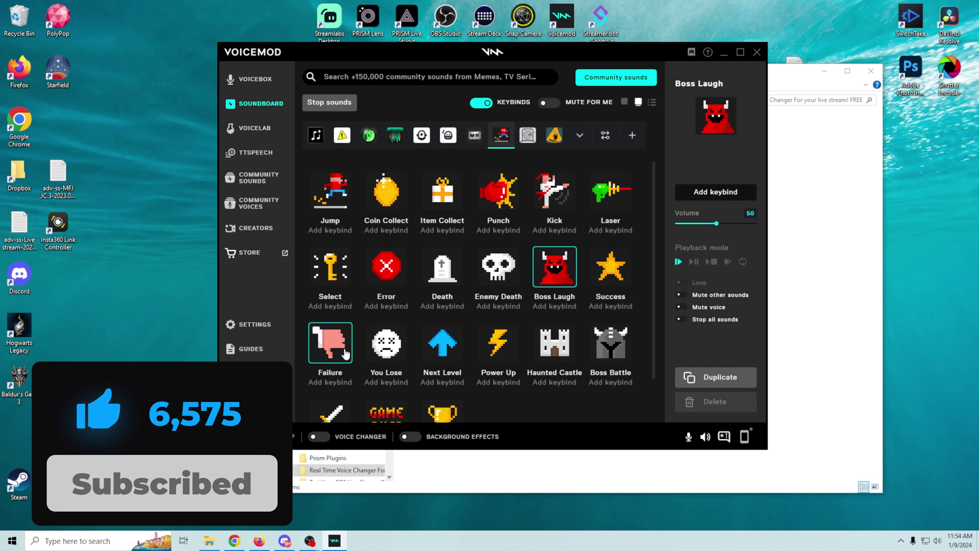
{"action": "scroll", "coordinate": [443, 347], "scroll_direction": "down", "scroll_amount": 1}
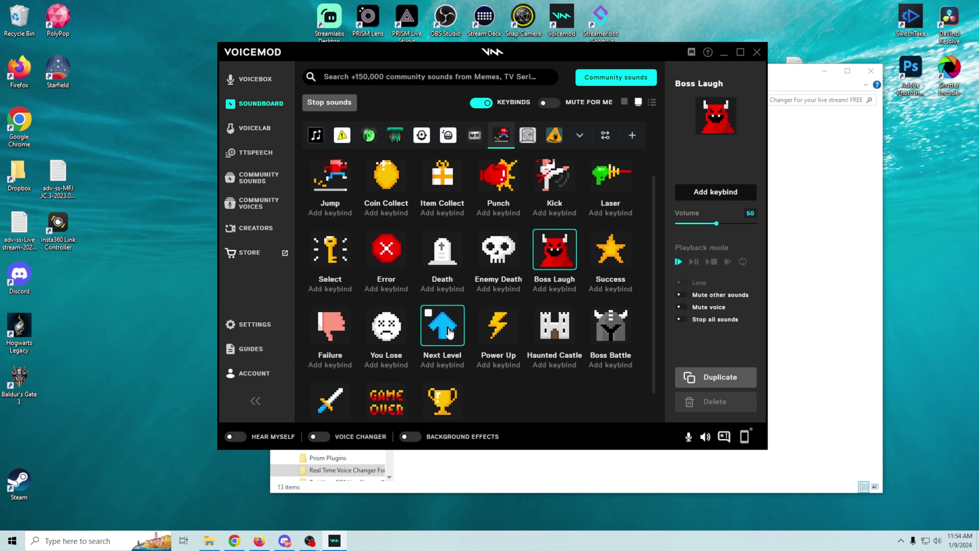
Start a custom voice in Voicelab and enable the Distortion, Pitch and HighPass effects.
{"action": "left_click", "coordinate": [253, 127]}
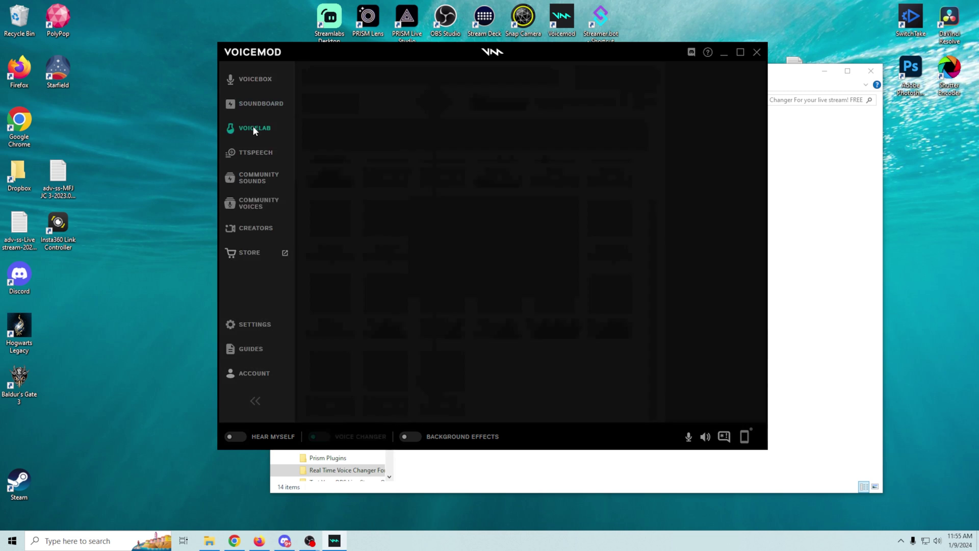
{"action": "left_click", "coordinate": [532, 274]}
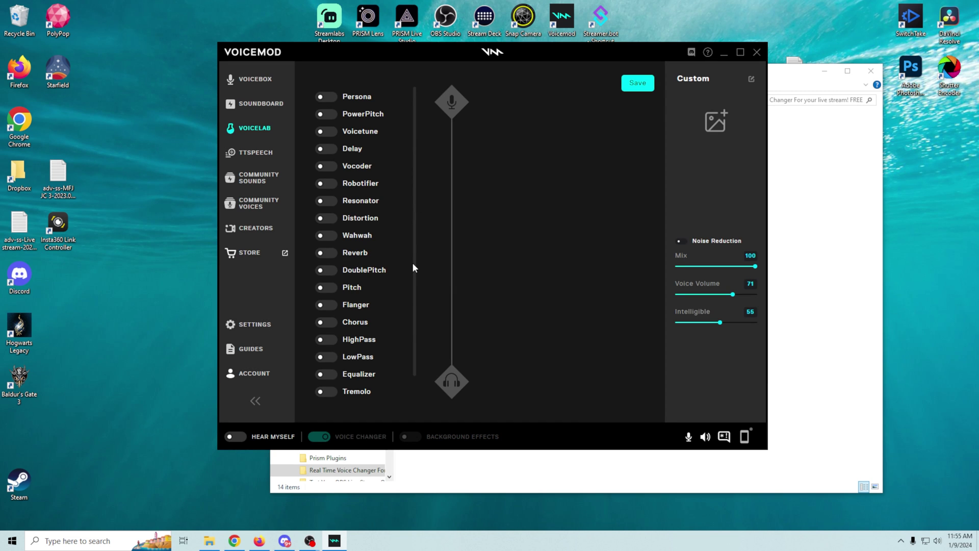
{"action": "left_click", "coordinate": [325, 219]}
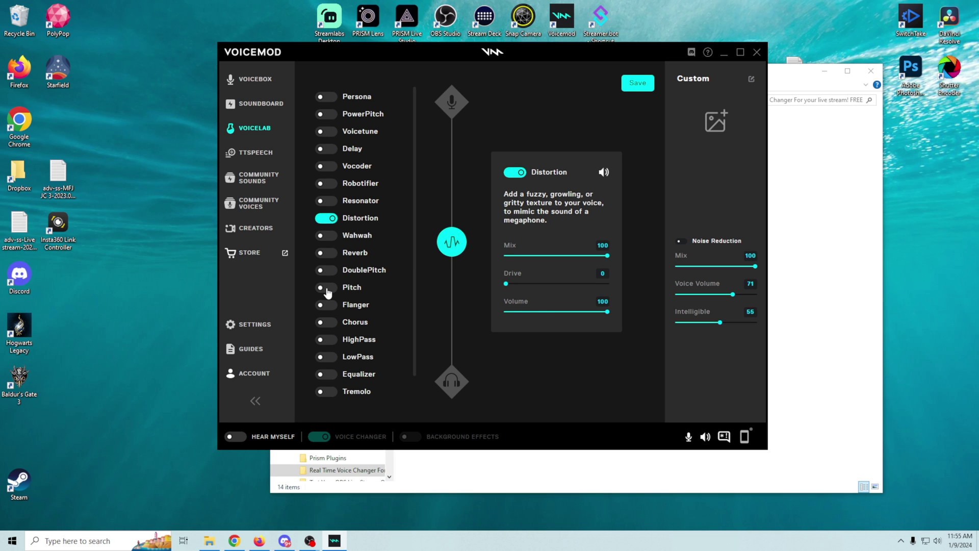
{"action": "left_click", "coordinate": [327, 289]}
{"action": "left_click", "coordinate": [327, 340]}
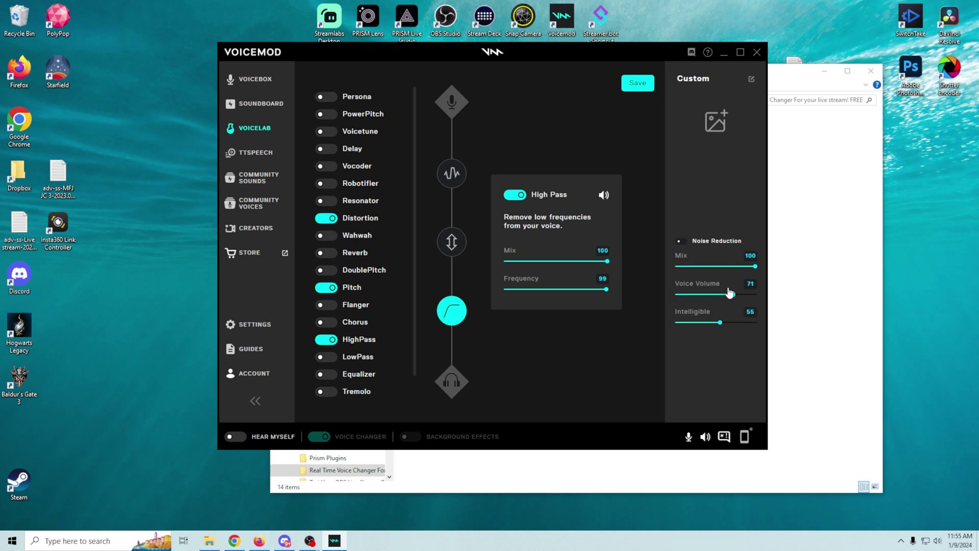
Review the settings of the custom voice's Distortion, Pitch and High Pass effects one after another.
{"action": "left_click", "coordinate": [450, 173]}
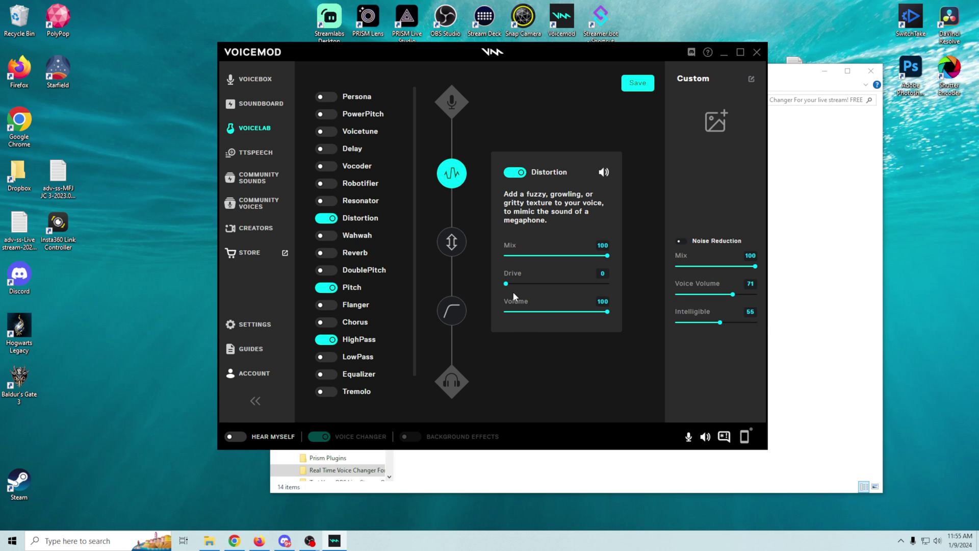
{"action": "left_click", "coordinate": [452, 243]}
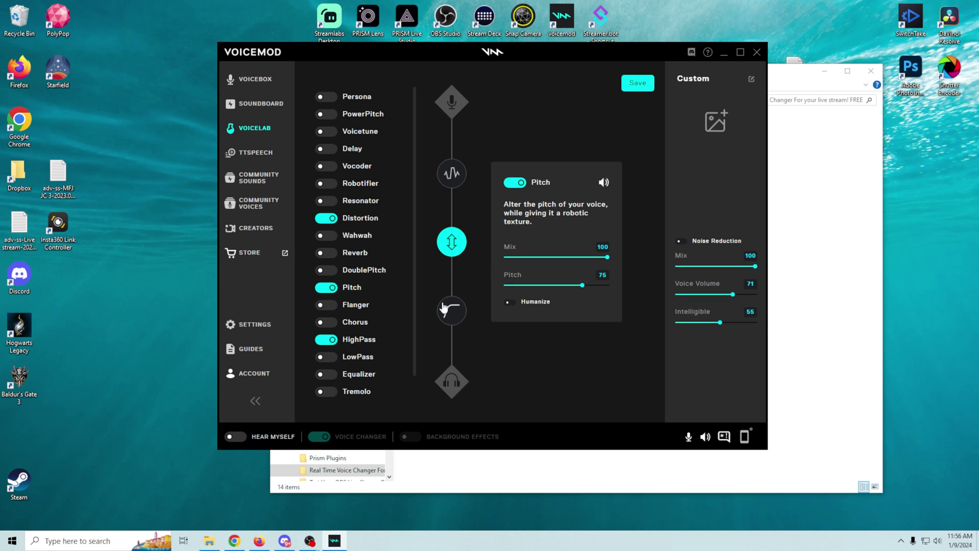
{"action": "left_click", "coordinate": [449, 319]}
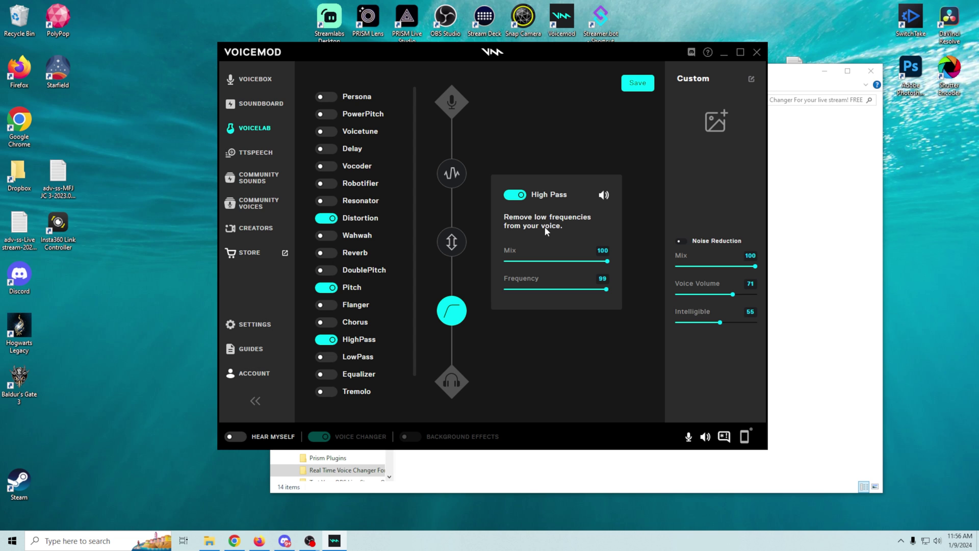
Open the text-to-speech feature and look through its AI voice characters.
{"action": "left_click", "coordinate": [256, 152]}
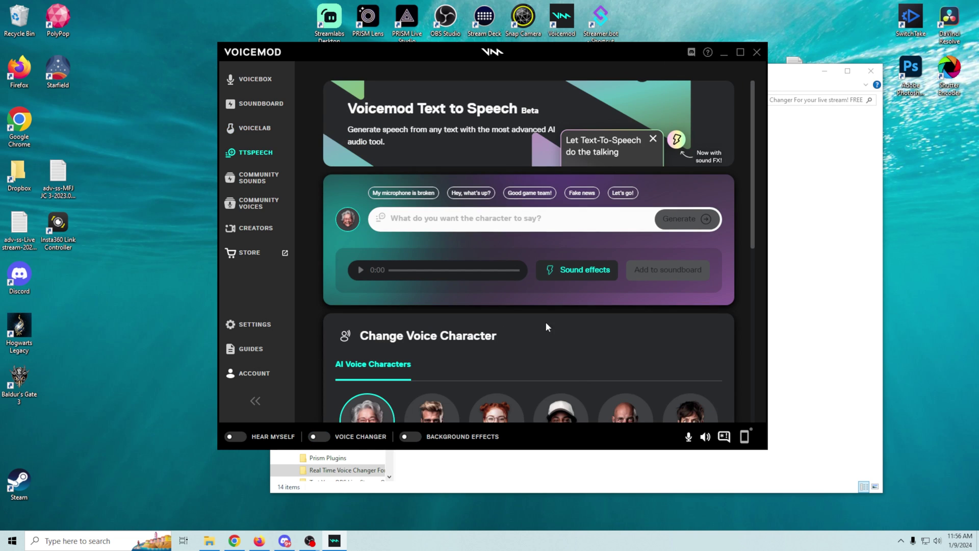
{"action": "scroll", "coordinate": [580, 333], "scroll_direction": "down", "scroll_amount": 3}
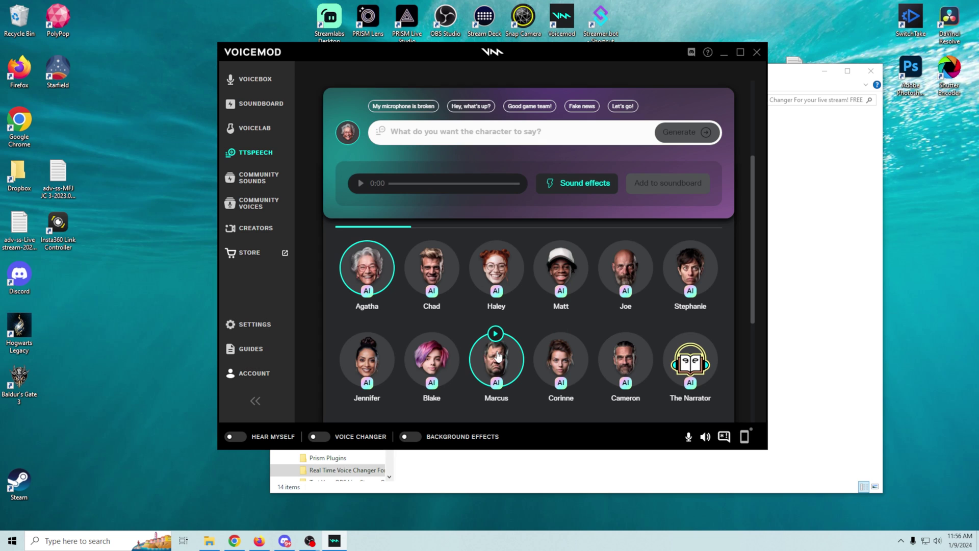
{"action": "scroll", "coordinate": [498, 355], "scroll_direction": "up", "scroll_amount": 2}
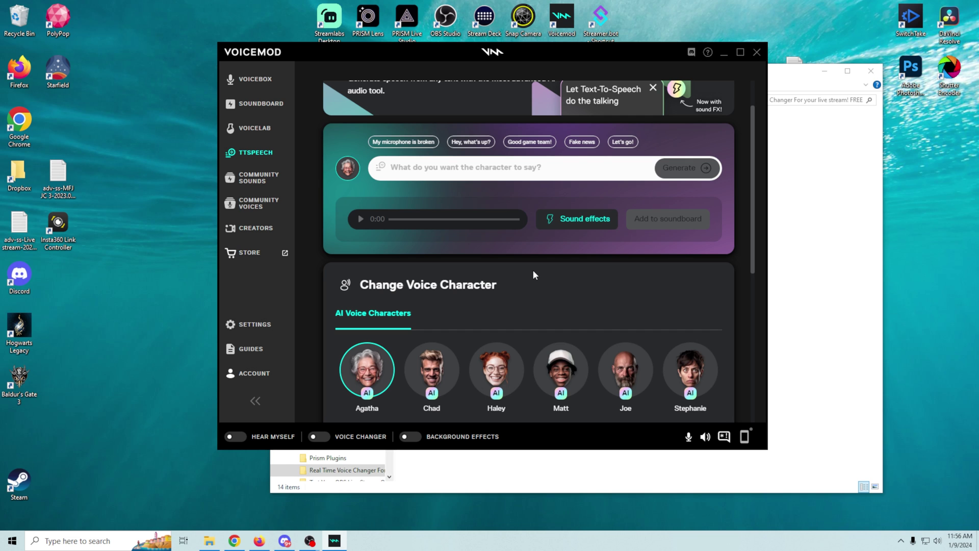
{"action": "scroll", "coordinate": [535, 275], "scroll_direction": "down", "scroll_amount": 6}
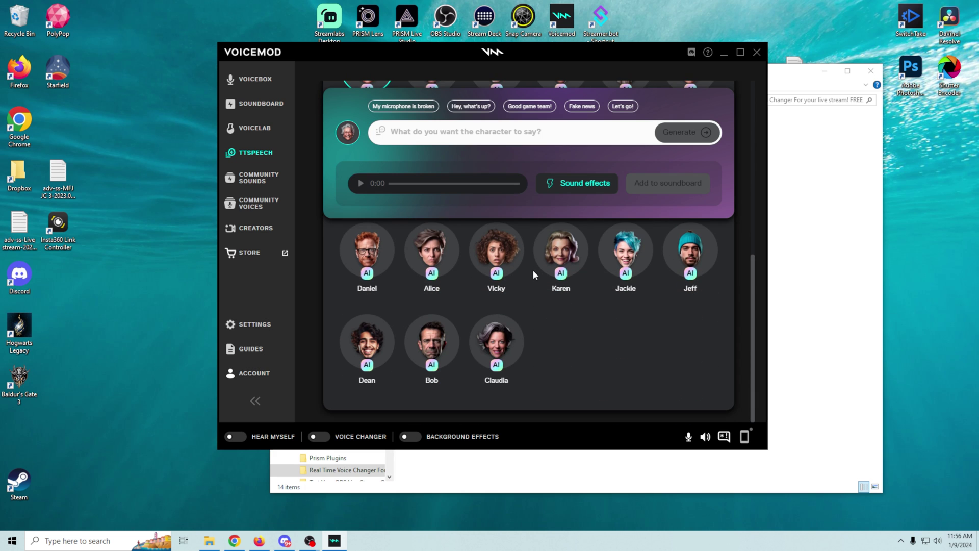
{"action": "scroll", "coordinate": [579, 337], "scroll_direction": "up", "scroll_amount": 6}
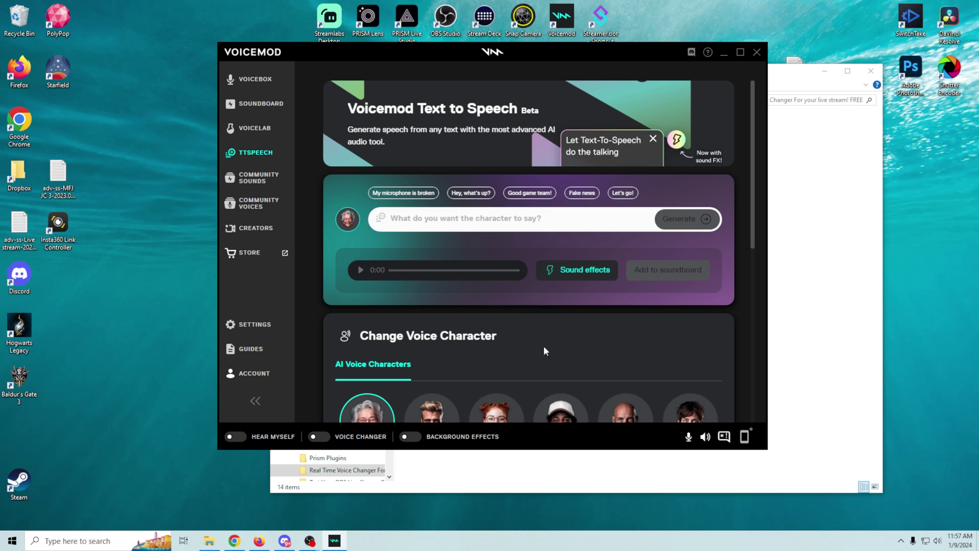
Open the community sounds library and browse its trending sounds.
{"action": "left_click", "coordinate": [244, 179]}
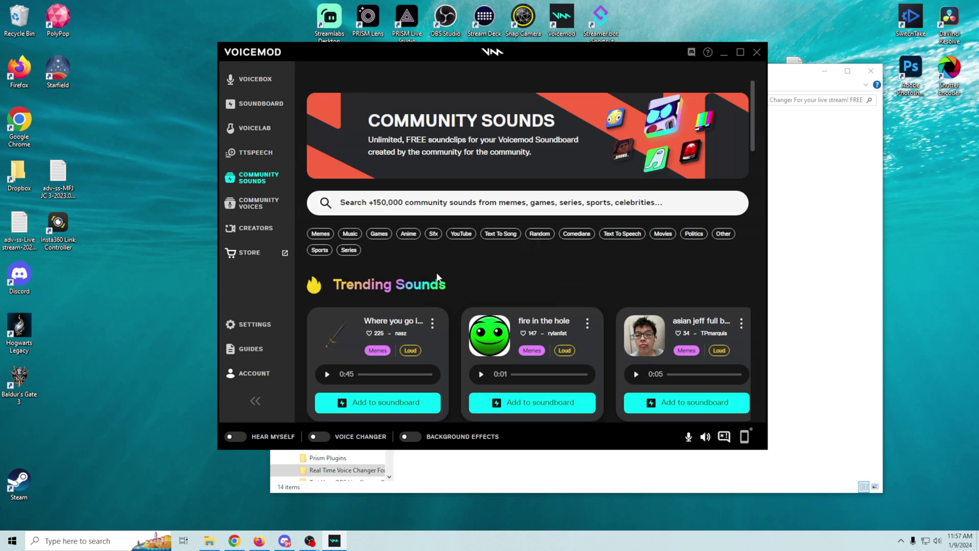
{"action": "scroll", "coordinate": [467, 259], "scroll_direction": "down", "scroll_amount": 5}
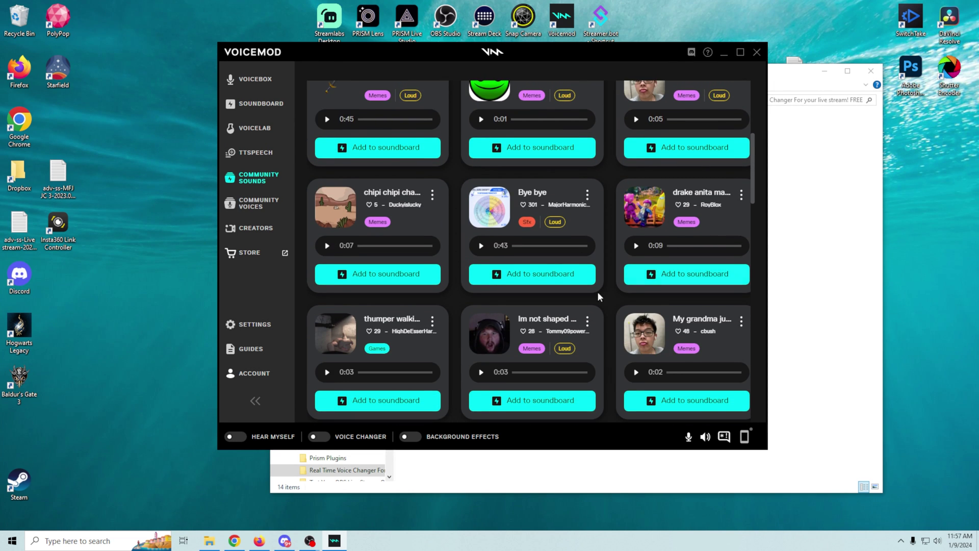
{"action": "scroll", "coordinate": [498, 321], "scroll_direction": "down", "scroll_amount": 8}
{"action": "scroll", "coordinate": [497, 318], "scroll_direction": "down", "scroll_amount": 8}
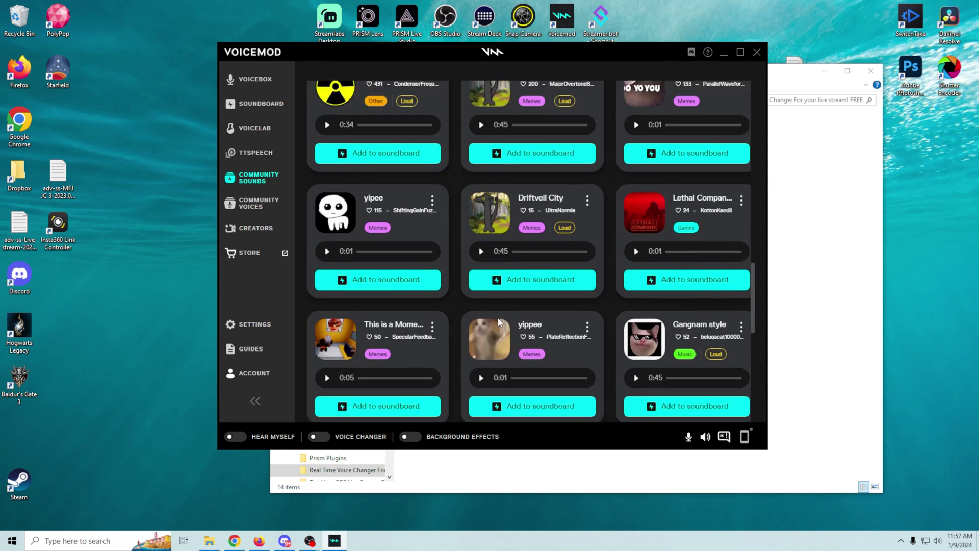
Open the community voices library and browse its trending voices.
{"action": "scroll", "coordinate": [497, 317], "scroll_direction": "up", "scroll_amount": 4}
{"action": "scroll", "coordinate": [498, 315], "scroll_direction": "up", "scroll_amount": 15}
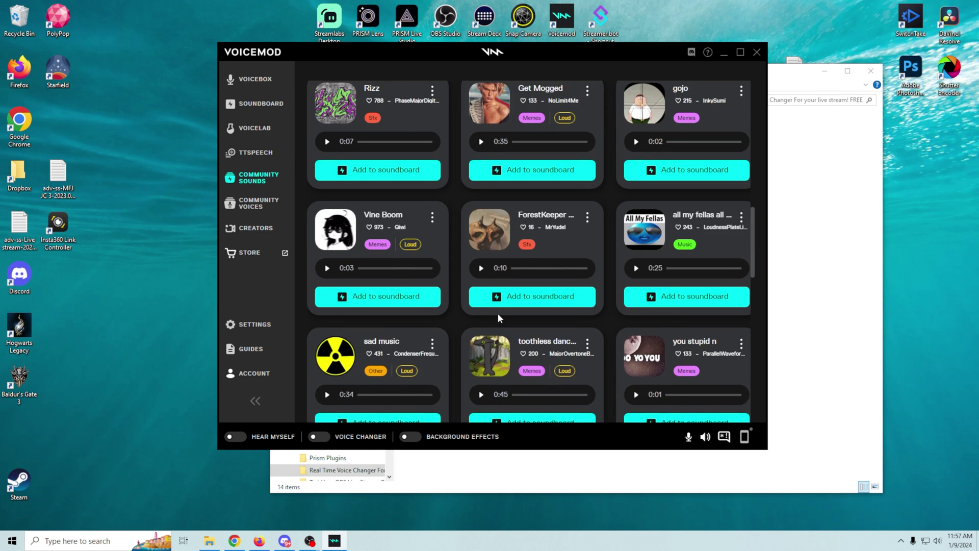
{"action": "left_click", "coordinate": [254, 205]}
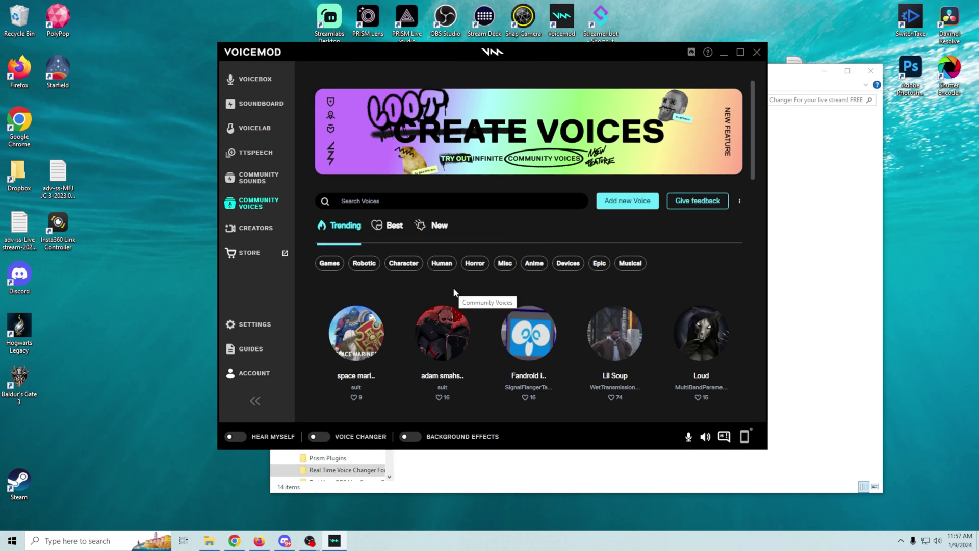
{"action": "scroll", "coordinate": [459, 316], "scroll_direction": "down", "scroll_amount": 2}
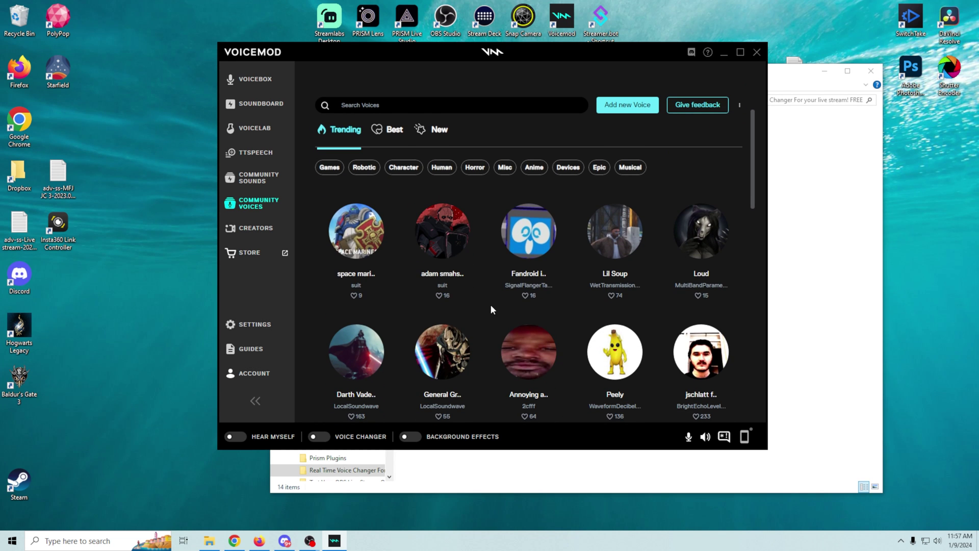
{"action": "scroll", "coordinate": [491, 306], "scroll_direction": "down", "scroll_amount": 3}
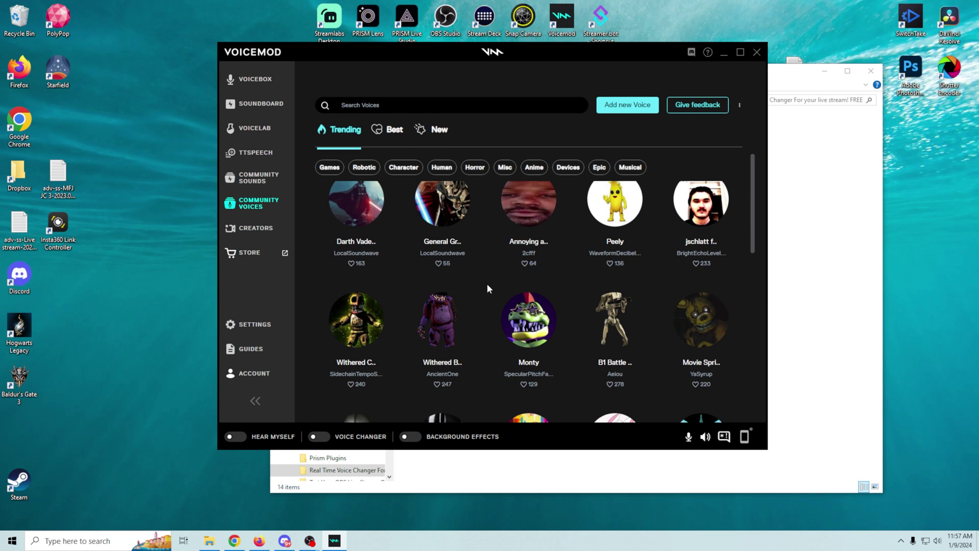
{"action": "mouse_move", "coordinate": [464, 309]}
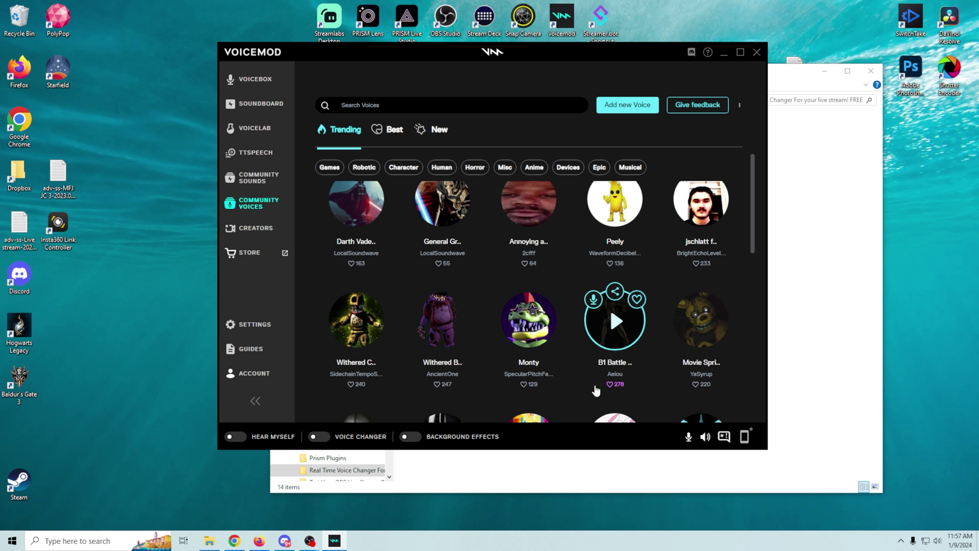
{"action": "scroll", "coordinate": [587, 390], "scroll_direction": "up", "scroll_amount": 3}
{"action": "scroll", "coordinate": [583, 383], "scroll_direction": "up", "scroll_amount": 1}
{"action": "scroll", "coordinate": [583, 382], "scroll_direction": "down", "scroll_amount": 4}
{"action": "scroll", "coordinate": [584, 387], "scroll_direction": "down", "scroll_amount": 4}
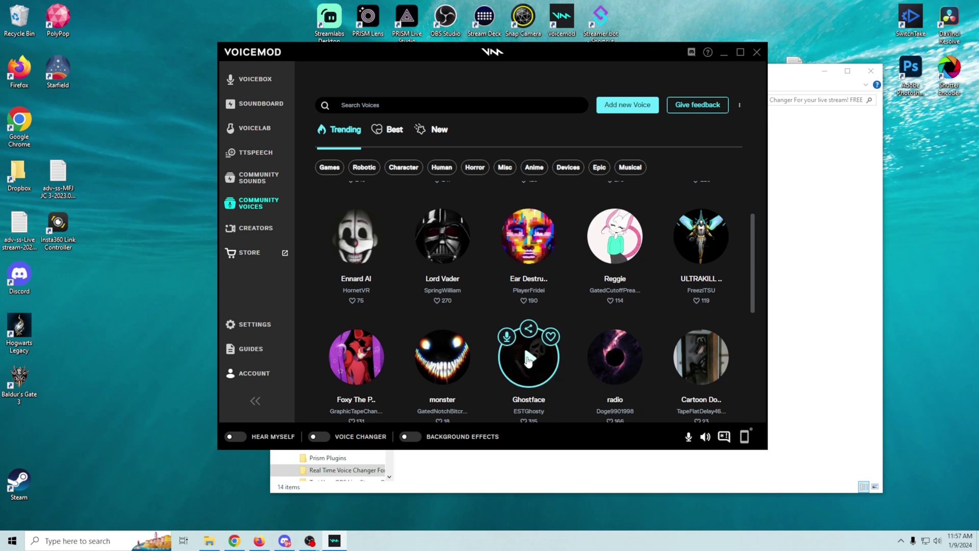
{"action": "scroll", "coordinate": [528, 359], "scroll_direction": "down", "scroll_amount": 3}
{"action": "scroll", "coordinate": [472, 351], "scroll_direction": "down", "scroll_amount": 3}
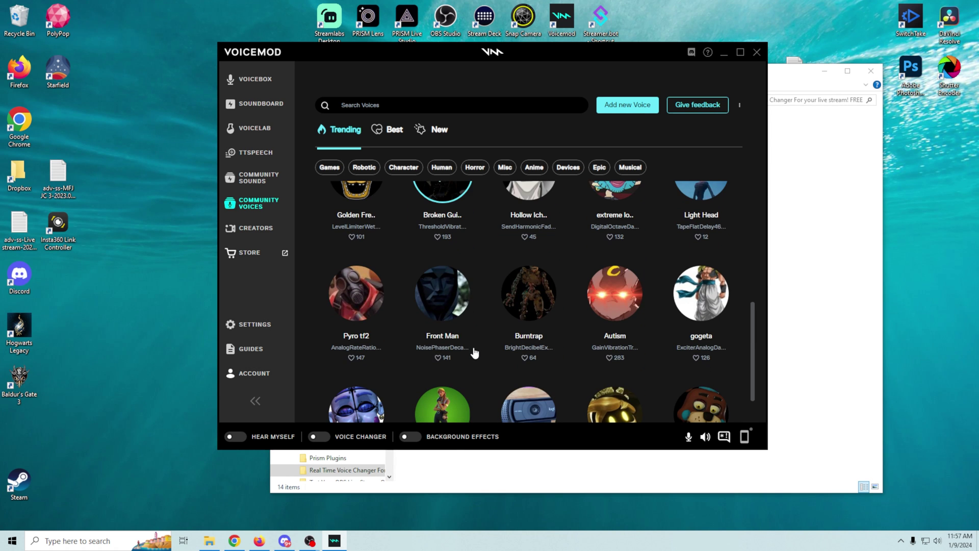
{"action": "mouse_move", "coordinate": [478, 326]}
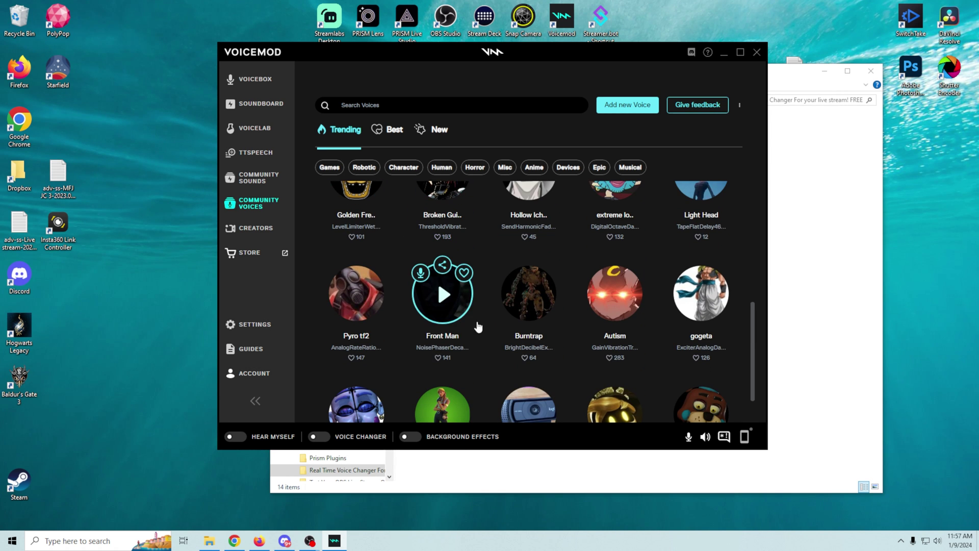
{"action": "scroll", "coordinate": [475, 329], "scroll_direction": "down", "scroll_amount": 2}
{"action": "scroll", "coordinate": [510, 337], "scroll_direction": "down", "scroll_amount": 2}
{"action": "scroll", "coordinate": [501, 345], "scroll_direction": "down", "scroll_amount": 2}
{"action": "scroll", "coordinate": [500, 342], "scroll_direction": "up", "scroll_amount": 1}
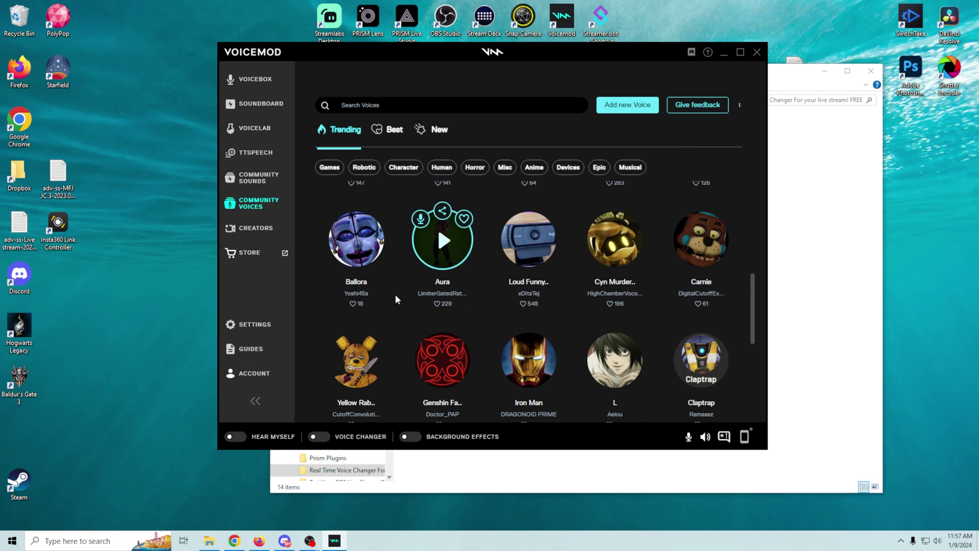
{"action": "scroll", "coordinate": [316, 297], "scroll_direction": "up", "scroll_amount": 3}
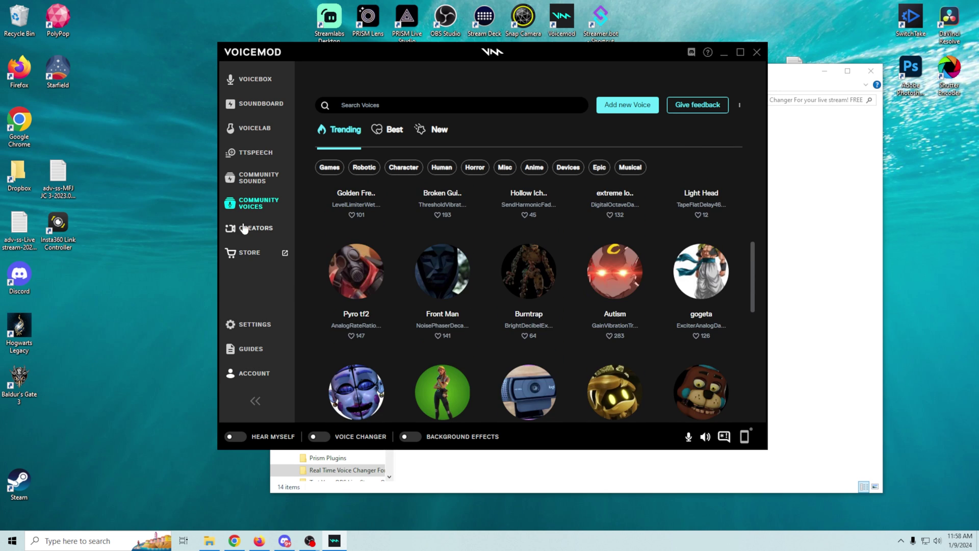
View the creators section's programs and browse the premium sound bundles in the Voicemod online store.
{"action": "left_click", "coordinate": [255, 228]}
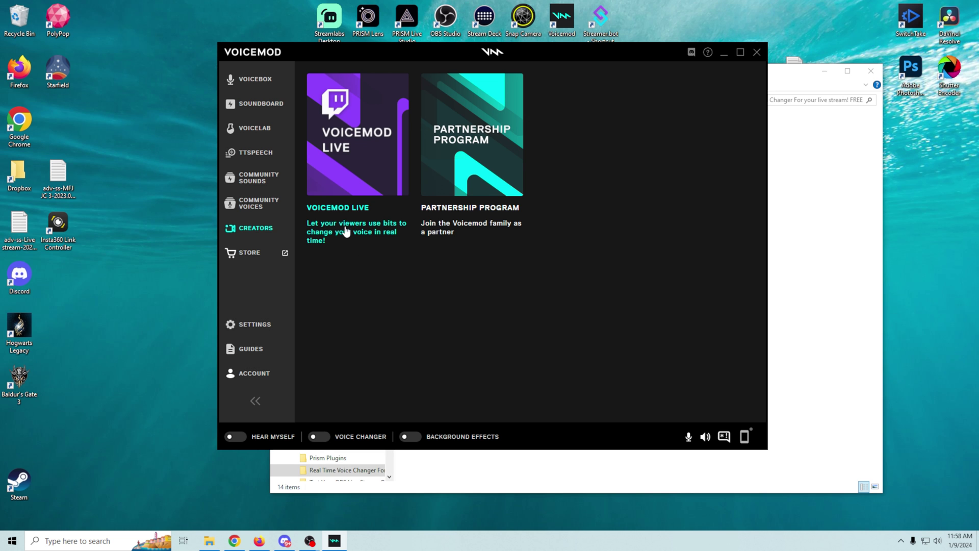
{"action": "left_click", "coordinate": [252, 254]}
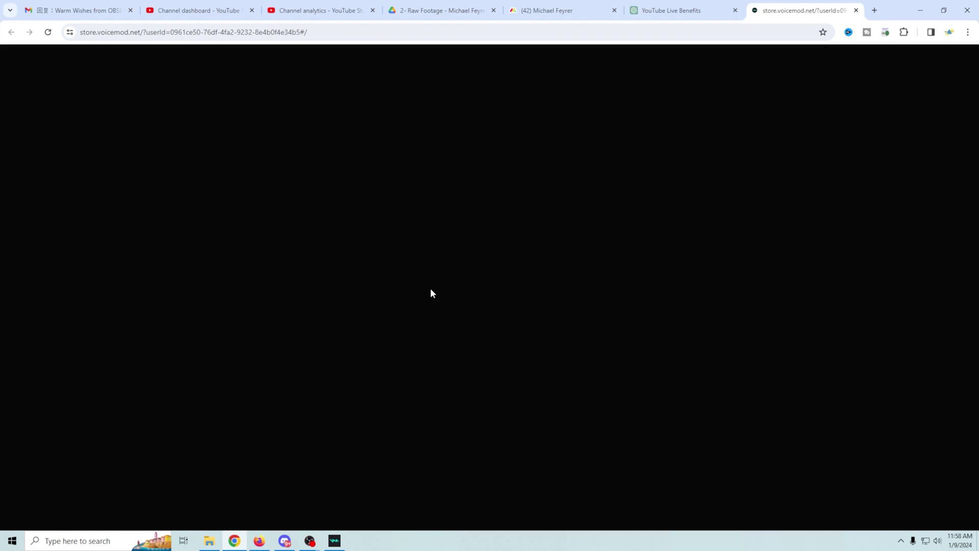
{"action": "scroll", "coordinate": [632, 230], "scroll_direction": "down", "scroll_amount": 6}
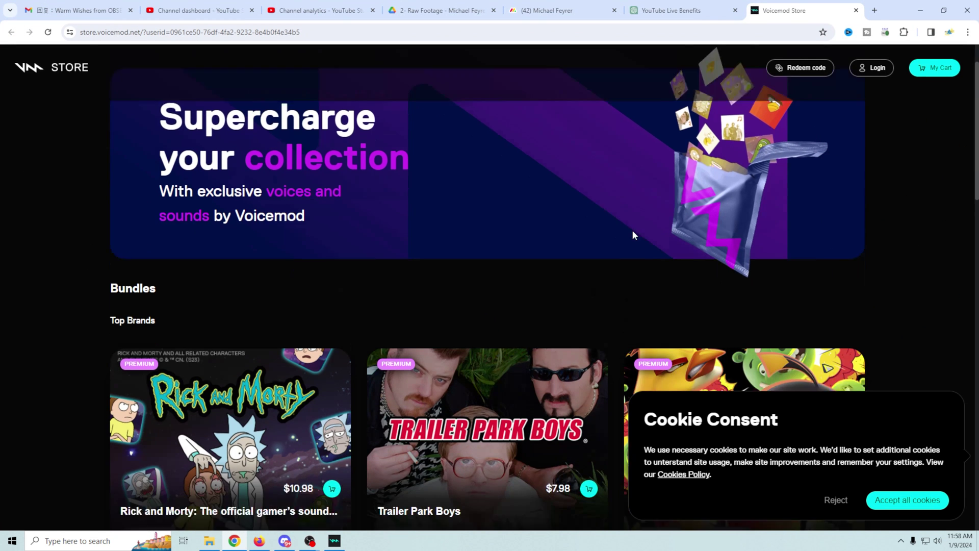
{"action": "scroll", "coordinate": [635, 231], "scroll_direction": "down", "scroll_amount": 8}
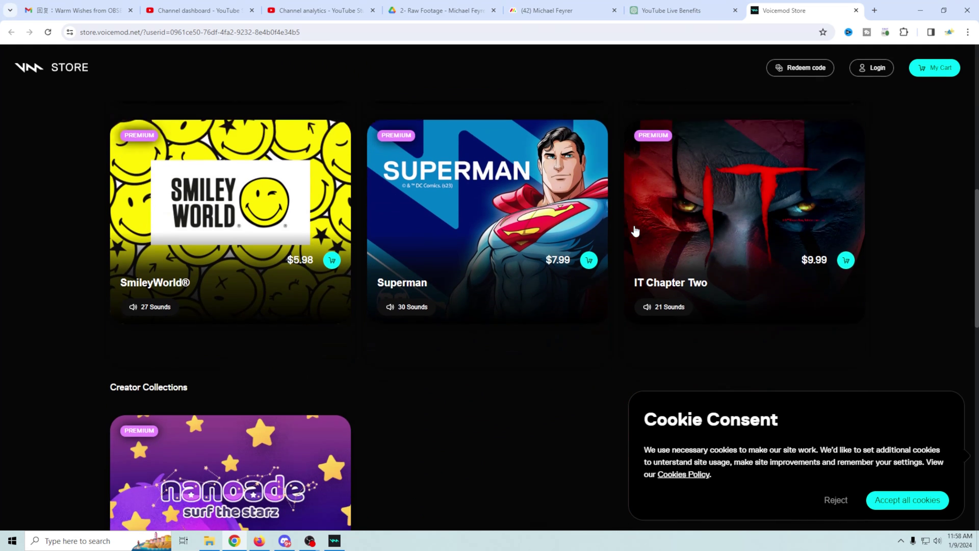
{"action": "scroll", "coordinate": [635, 229], "scroll_direction": "down", "scroll_amount": 3}
{"action": "scroll", "coordinate": [635, 229], "scroll_direction": "up", "scroll_amount": 3}
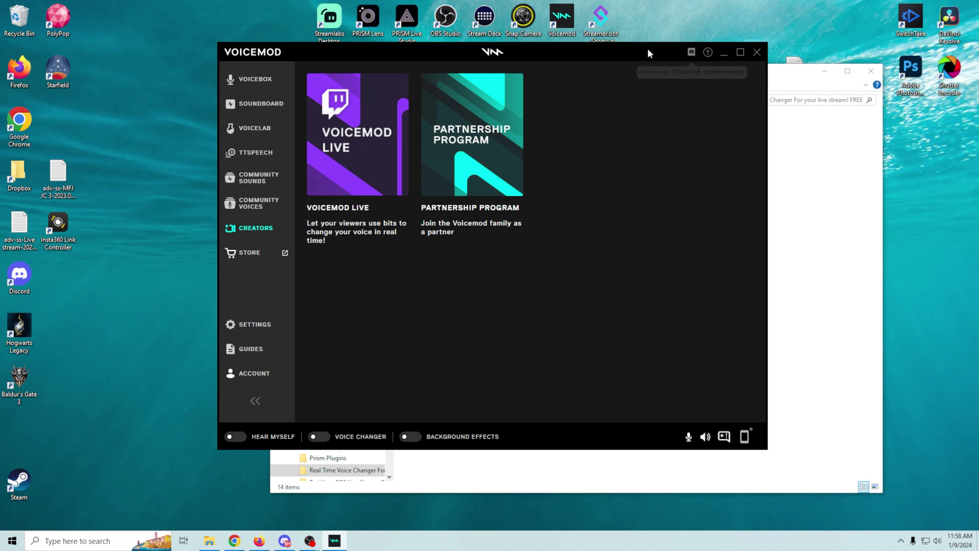
{"action": "left_click_drag", "start_coordinate": [634, 57], "coordinate": [665, 85]}
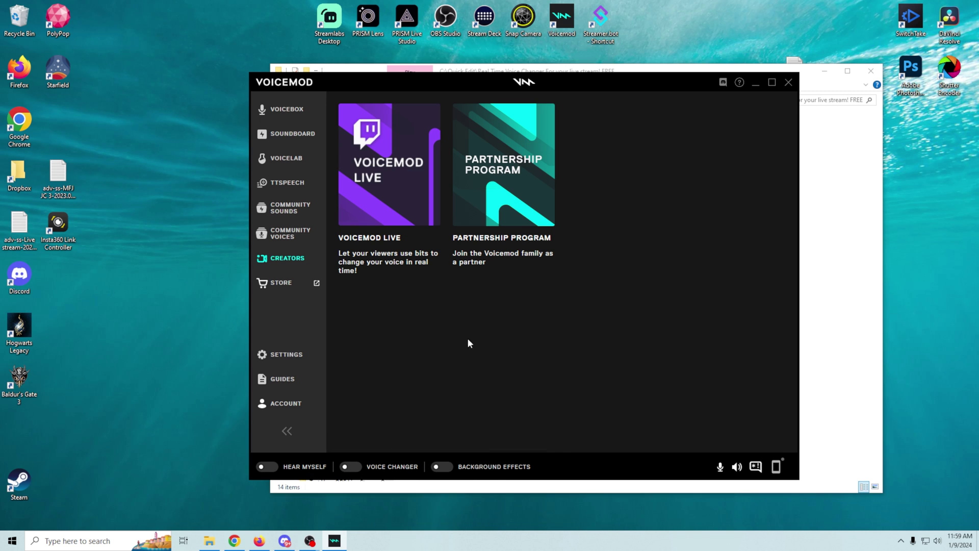
{"action": "left_click_drag", "start_coordinate": [565, 82], "coordinate": [486, 97]}
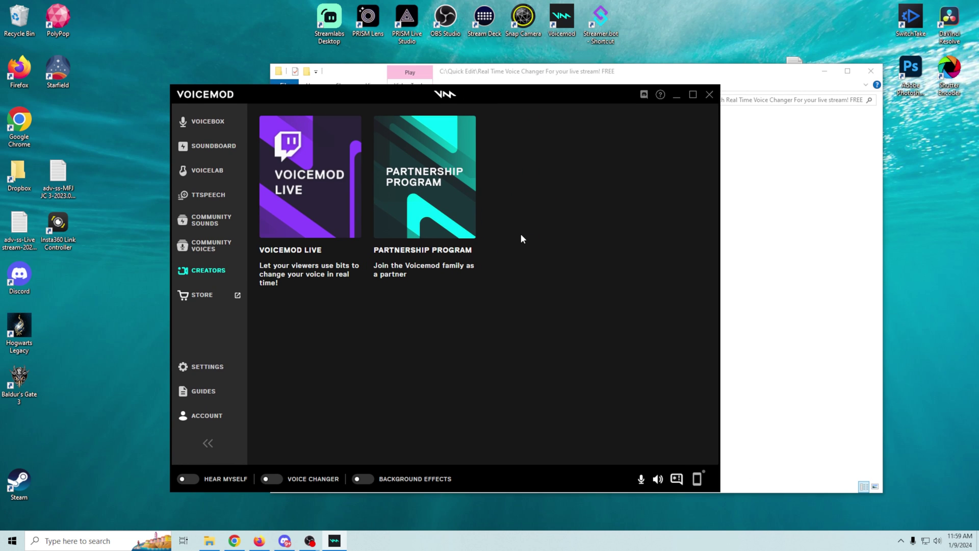